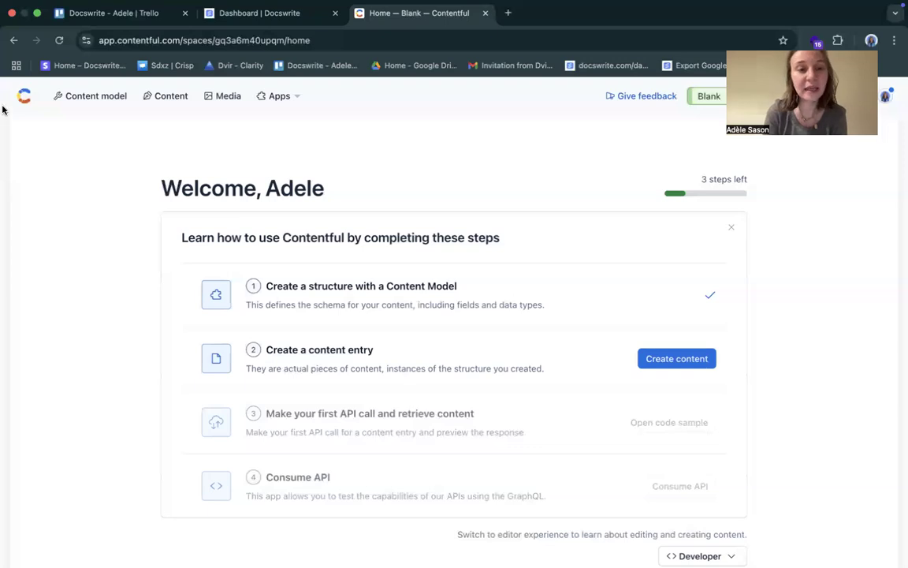
# Start a new content type in the content model with the AI generation option
pyautogui.click(68, 101)
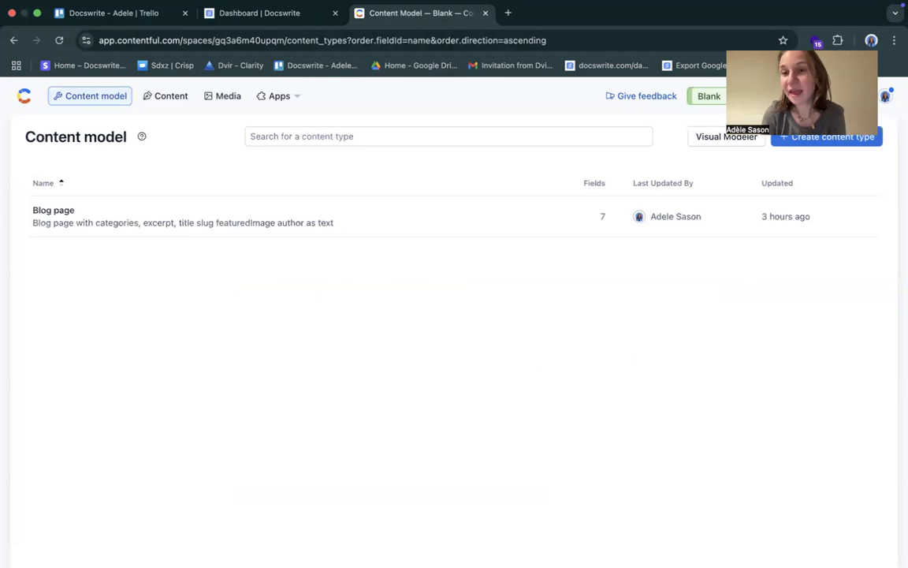
pyautogui.click(820, 138)
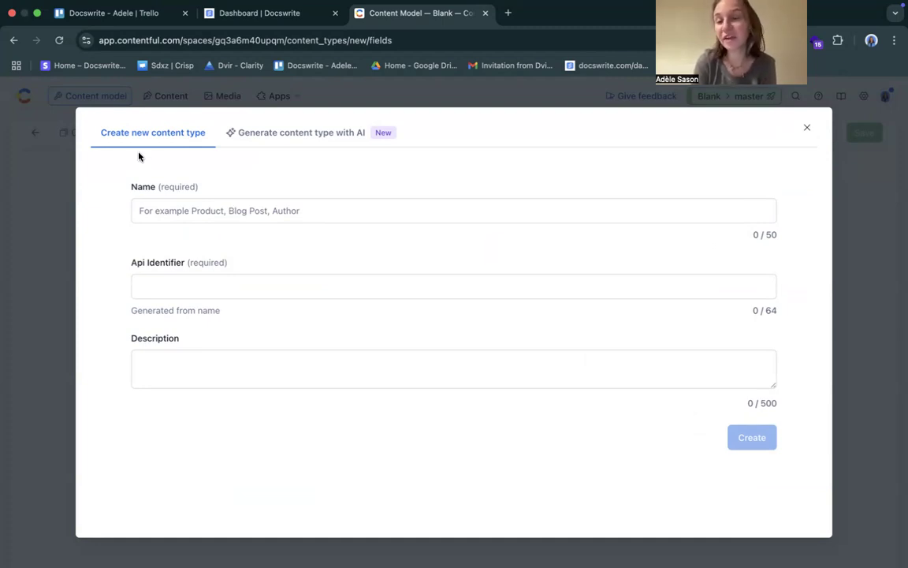
pyautogui.click(271, 140)
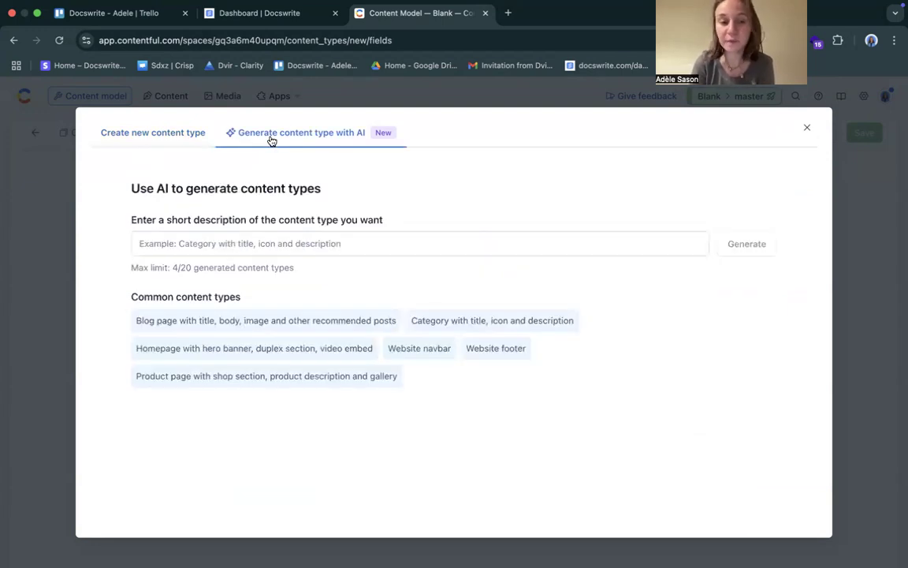
# Generate a content type from the description "blog post, categories, excerpt , title, slug, feature image, author as a text , content"
pyautogui.click(170, 244)
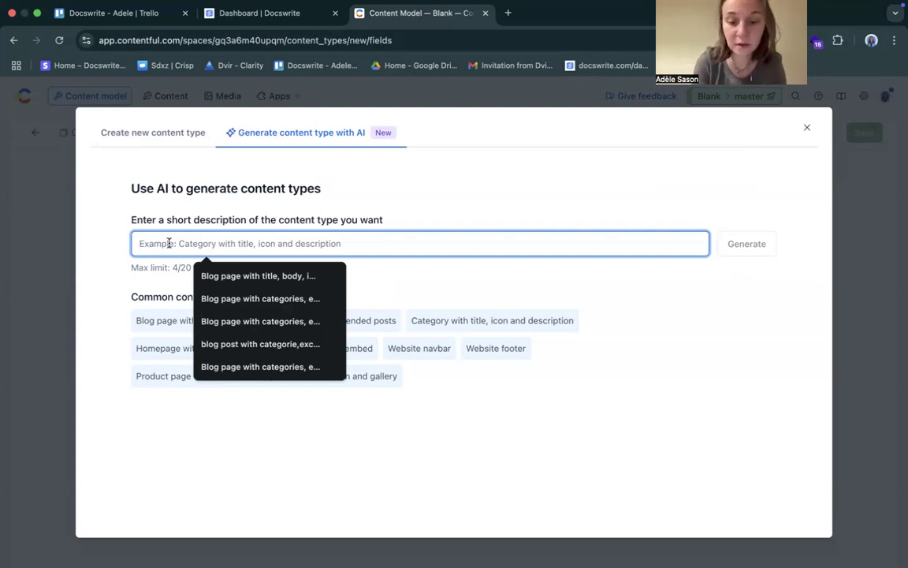
pyautogui.write('blog d')
pyautogui.press('BackSpace')
pyautogui.write('post')
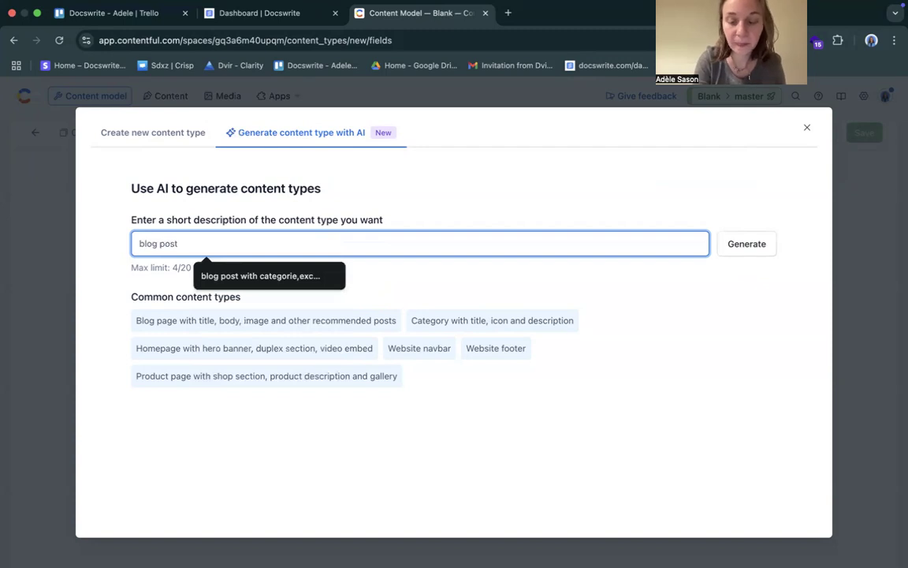
pyautogui.write(', ')
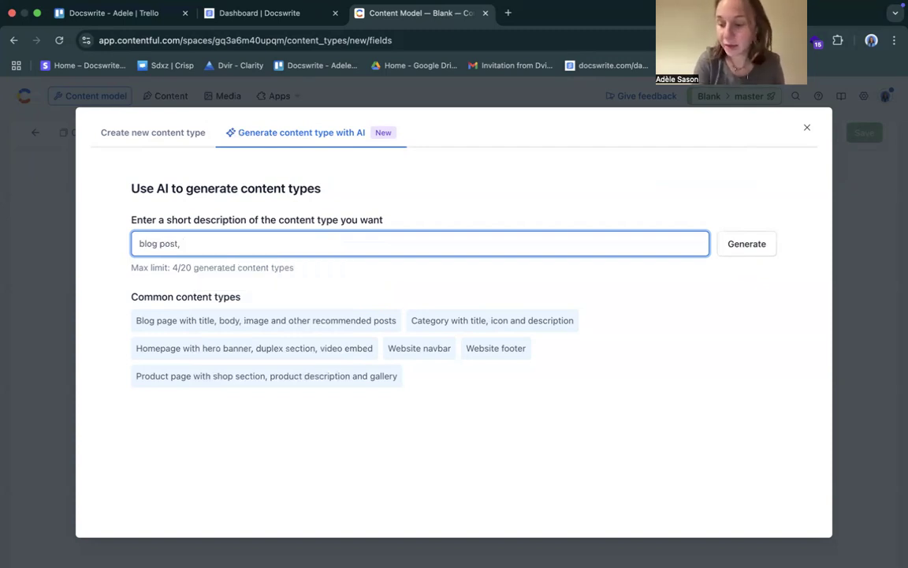
pyautogui.write('categories, ')
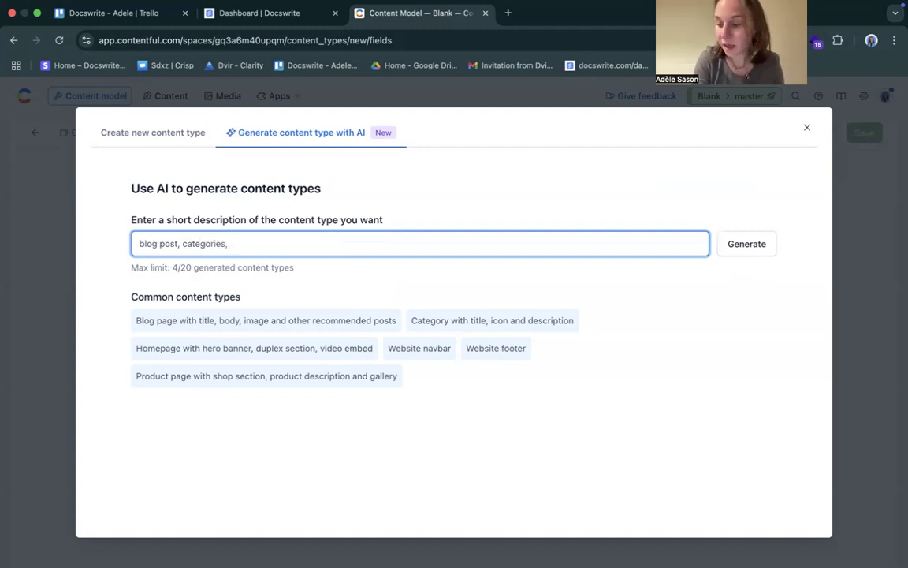
pyautogui.write('exce')
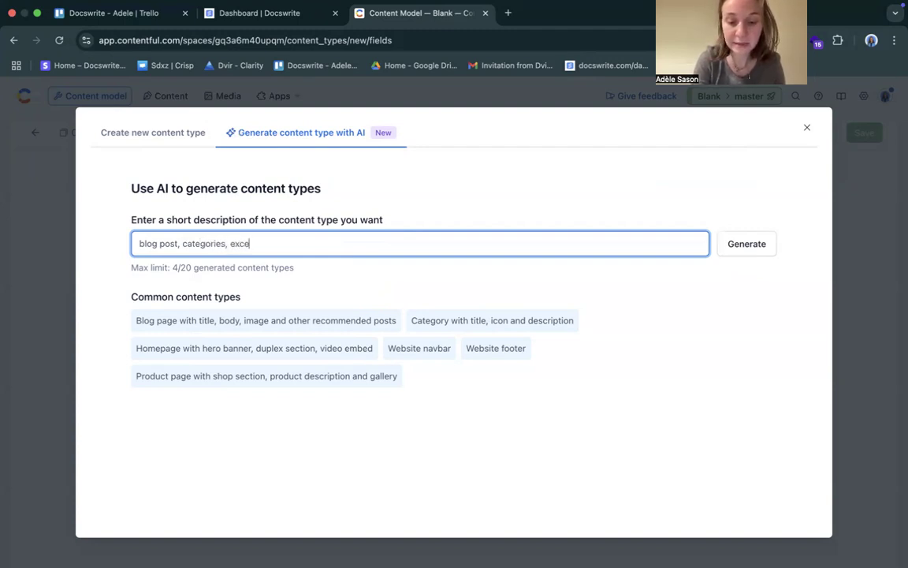
pyautogui.write('rpt ')
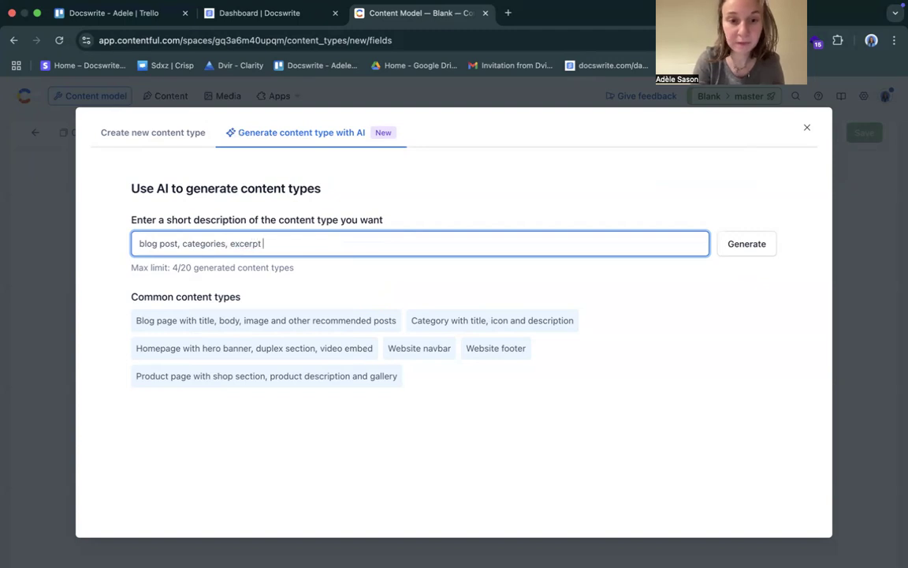
pyautogui.write(', tit')
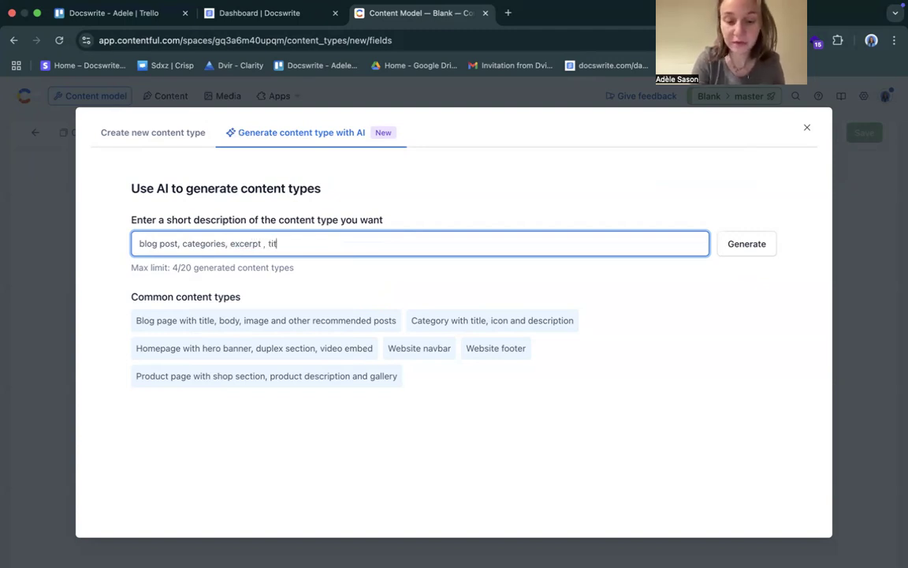
pyautogui.write('le, slug, ')
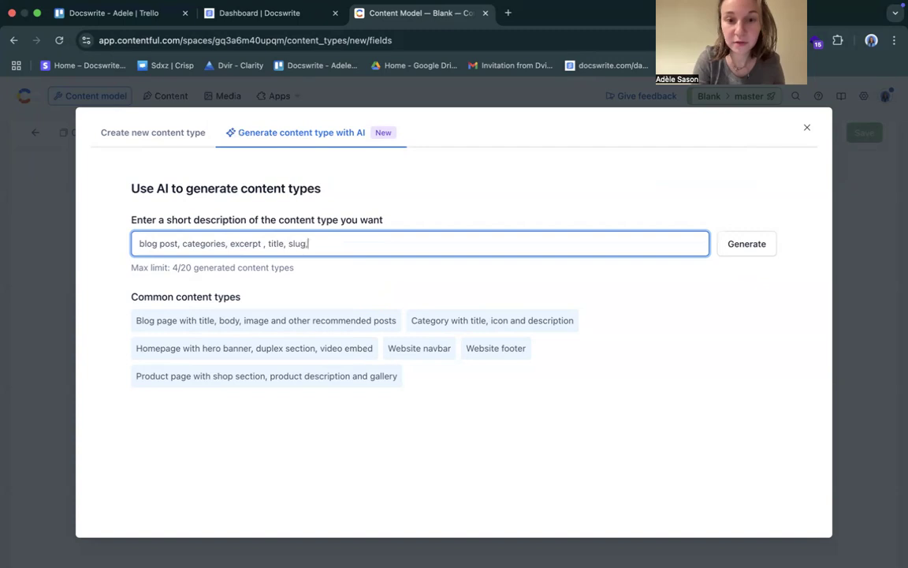
pyautogui.write('f')
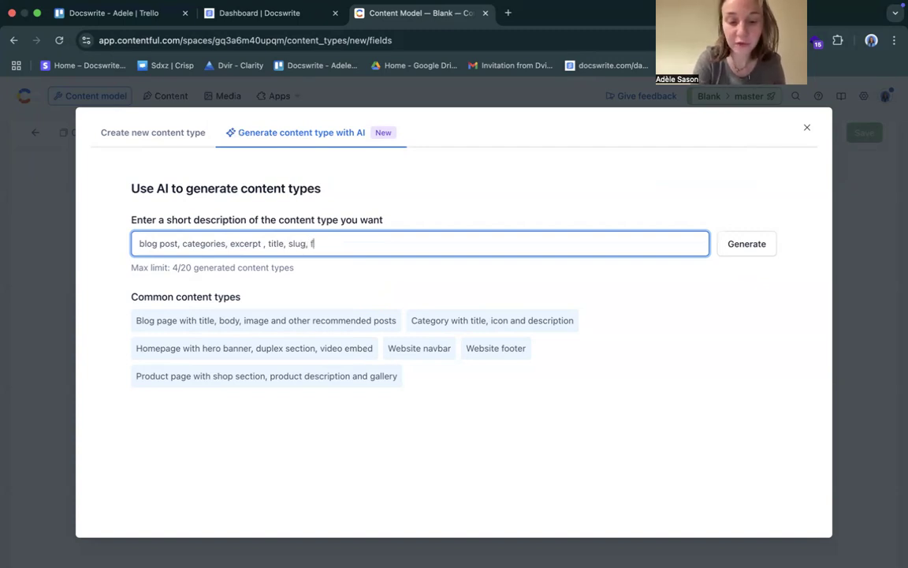
pyautogui.write('eature imagine')
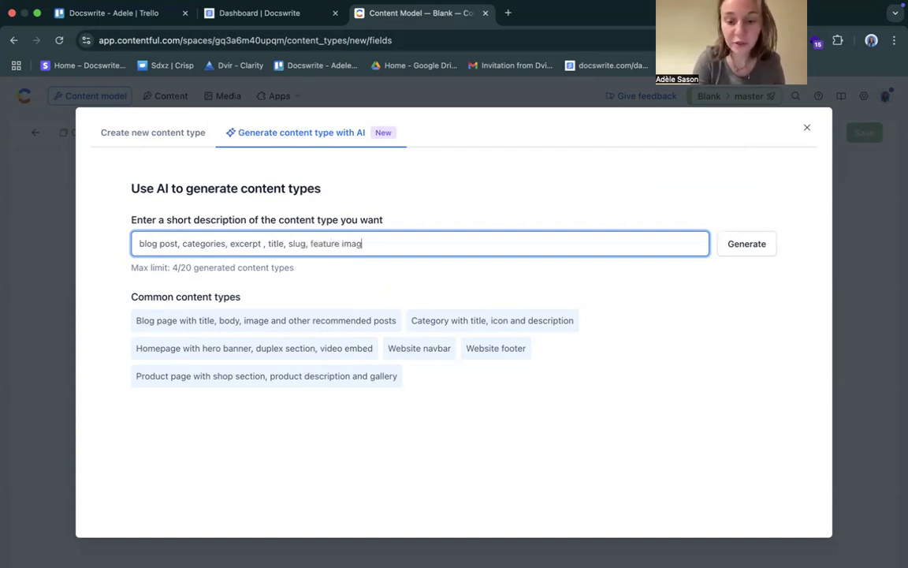
pyautogui.press('BackSpace')
pyautogui.press('BackSpace')
pyautogui.press('BackSpace')
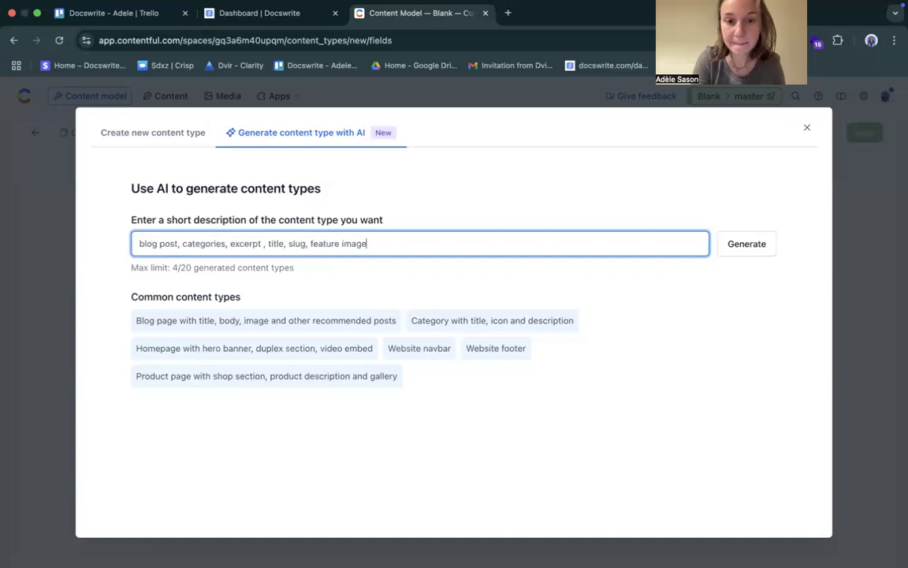
pyautogui.write('e, ')
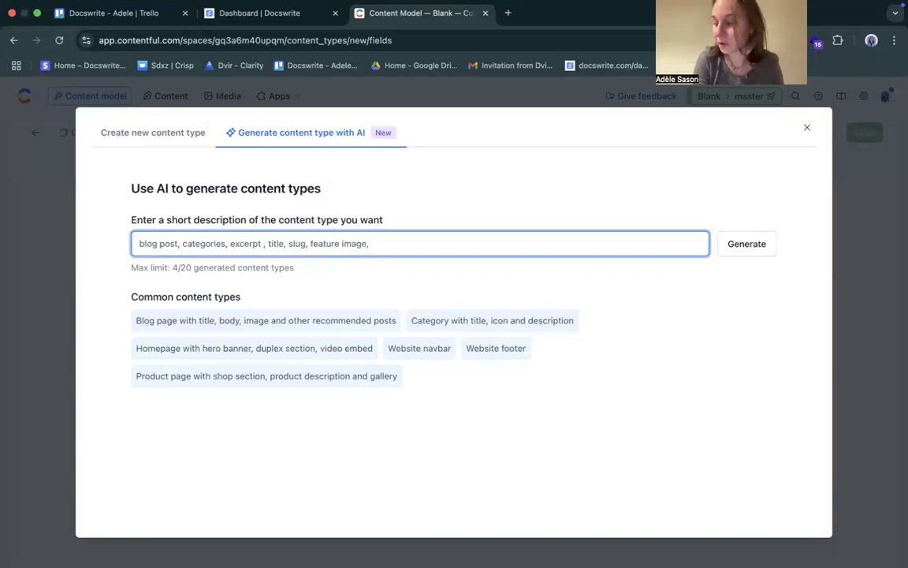
pyautogui.write('author')
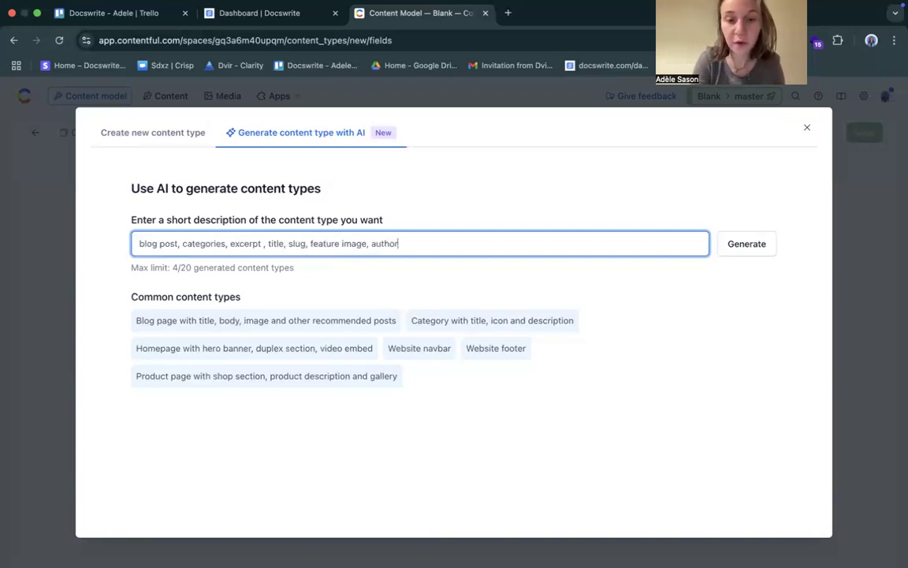
pyautogui.write(' as a')
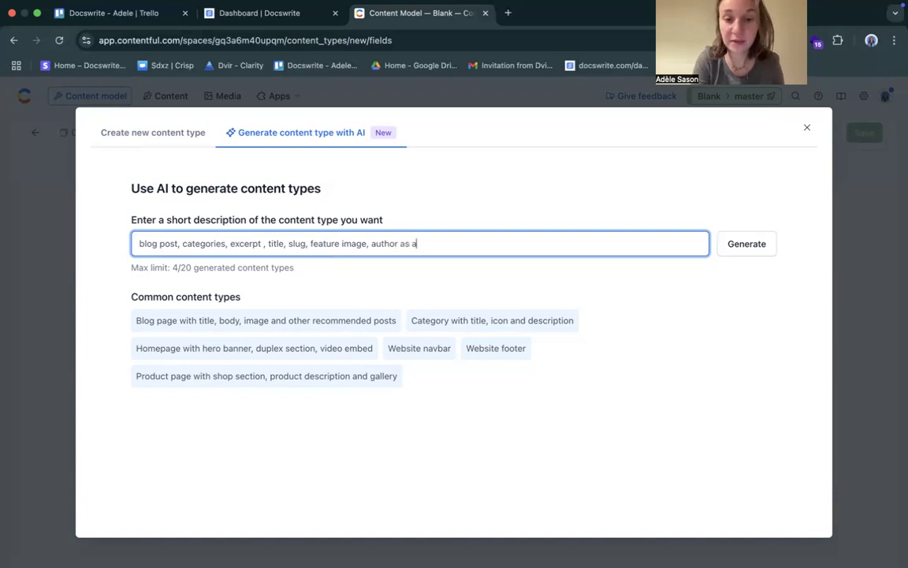
pyautogui.write(' text ')
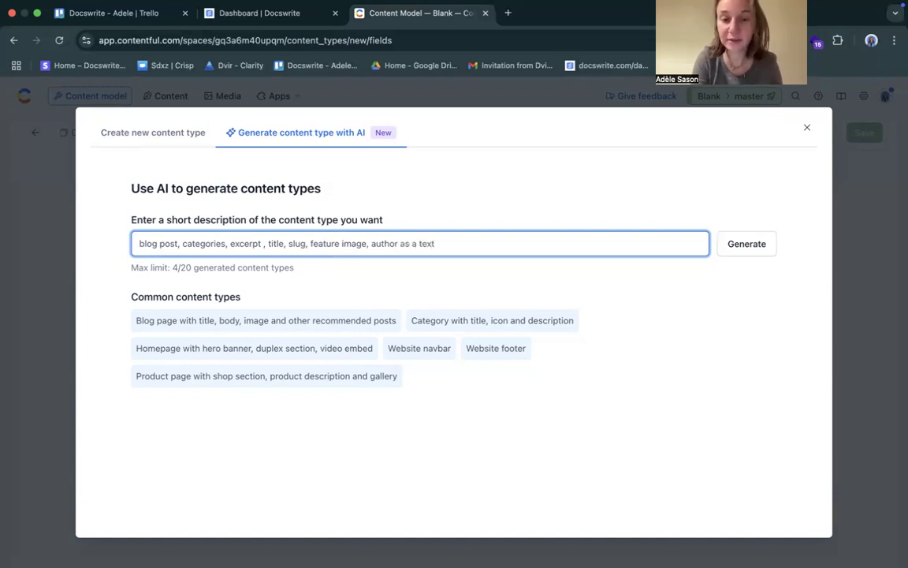
pyautogui.write(', ')
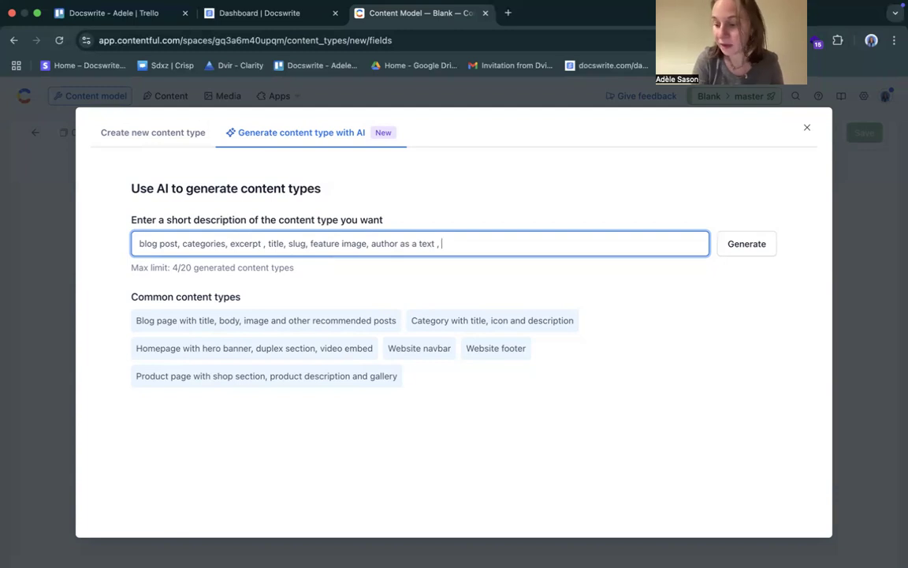
pyautogui.write('content')
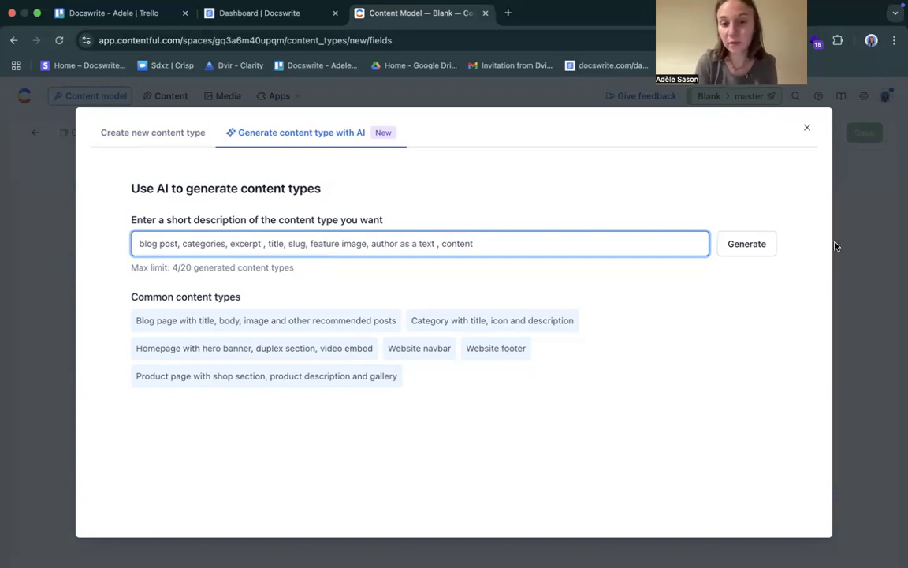
pyautogui.click(763, 243)
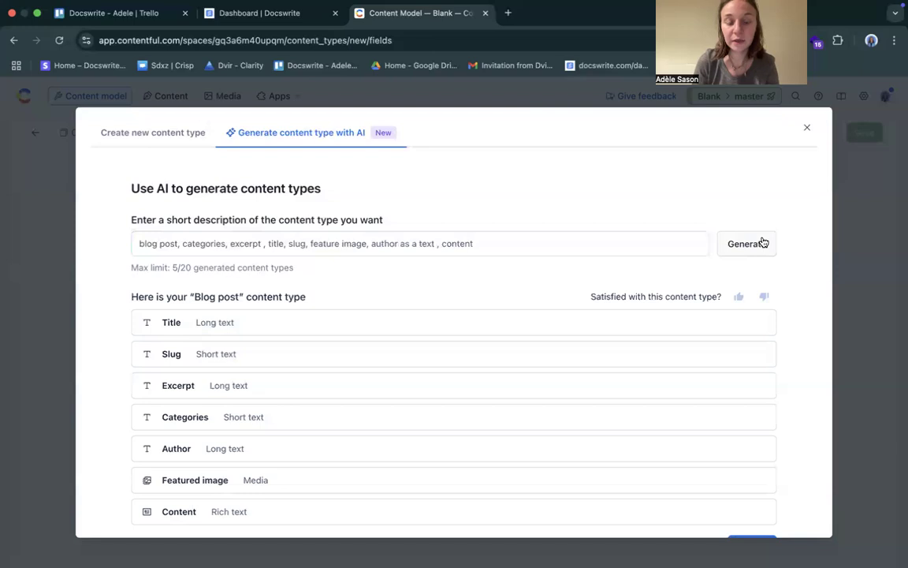
# Create the Blog post content type from the generated fields and save it
pyautogui.scroll(-2, 490, 404)
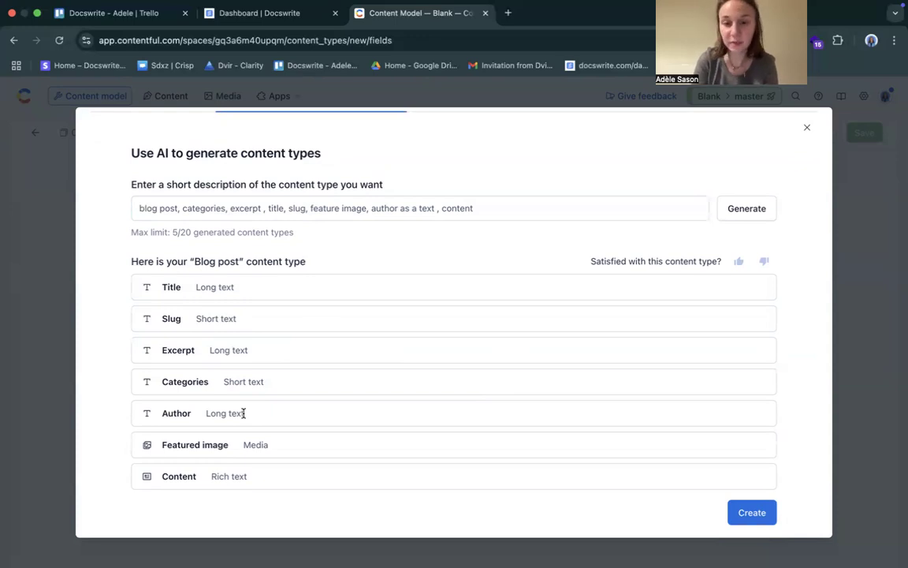
pyautogui.click(747, 514)
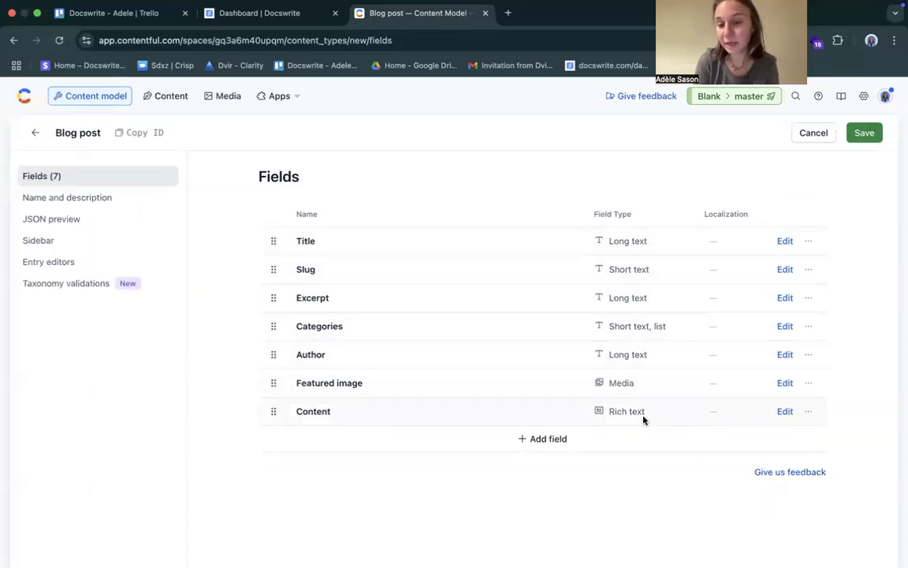
pyautogui.click(785, 241)
pyautogui.click(877, 104)
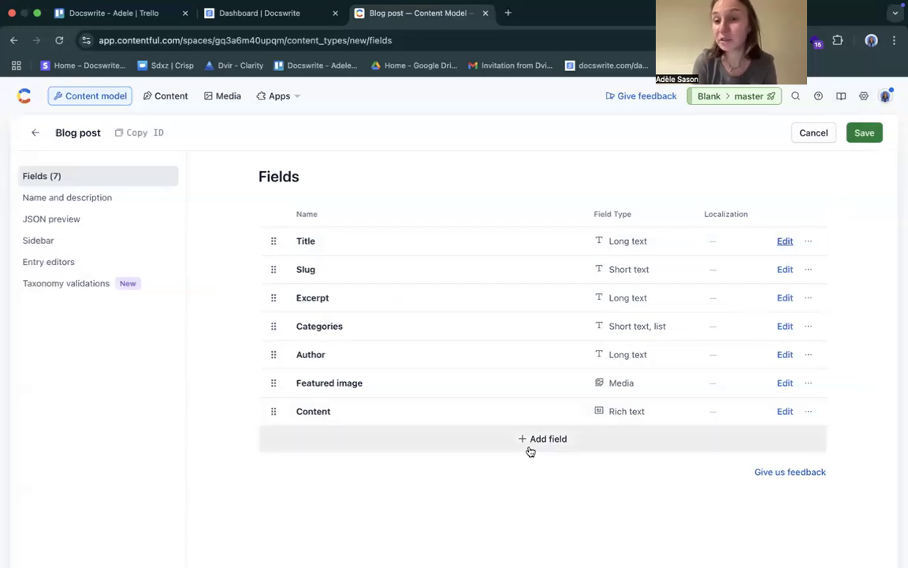
pyautogui.click(864, 134)
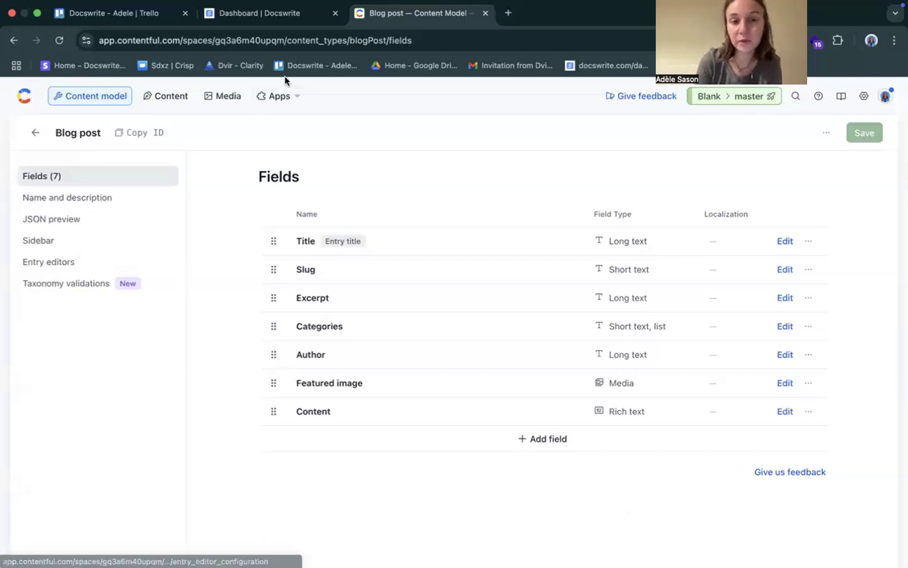
# Switch to the Docswrite dashboard and start connecting a new site with Contentful as the connection method
pyautogui.click(268, 22)
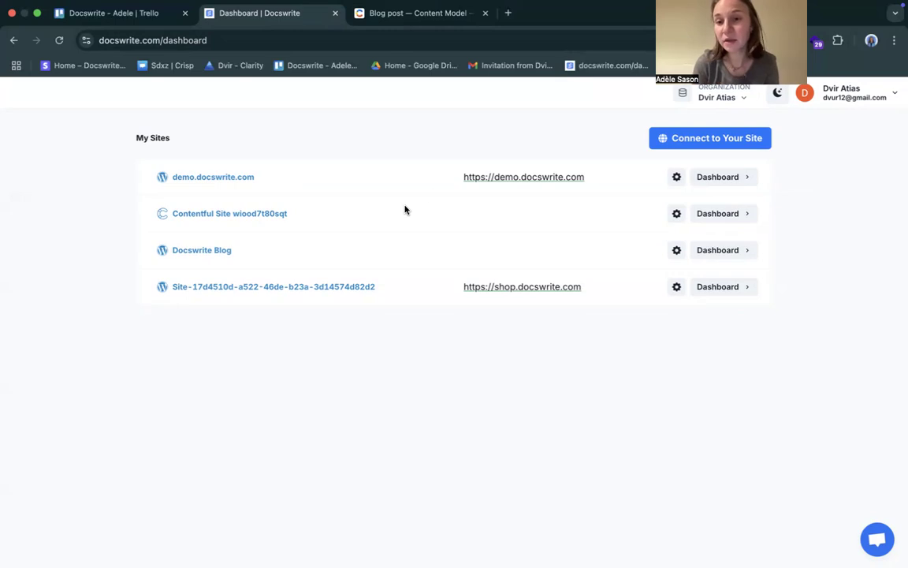
pyautogui.click(701, 138)
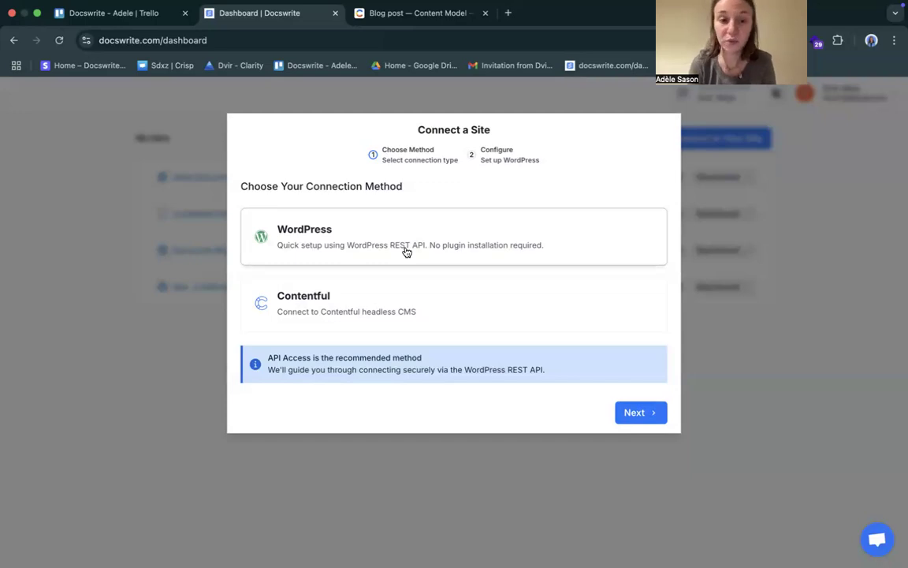
pyautogui.click(348, 304)
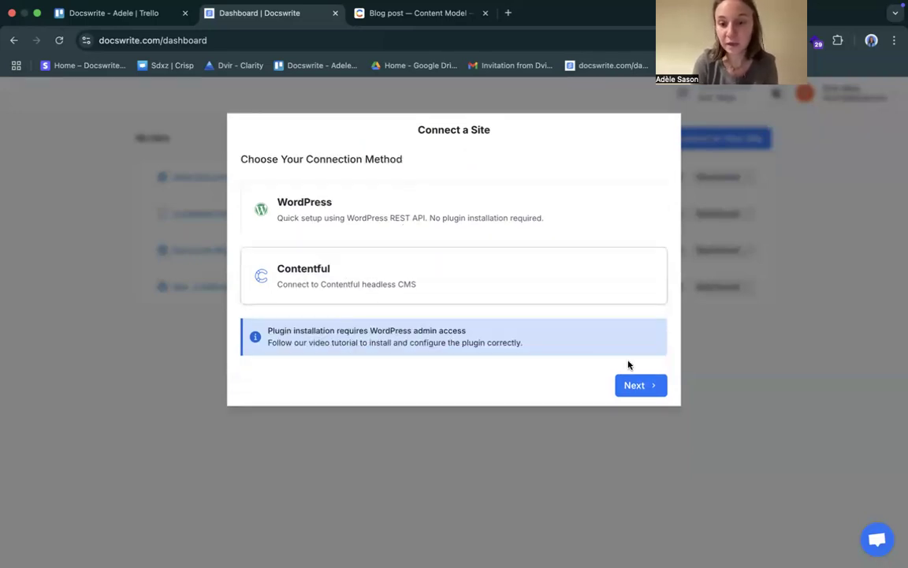
pyautogui.click(634, 384)
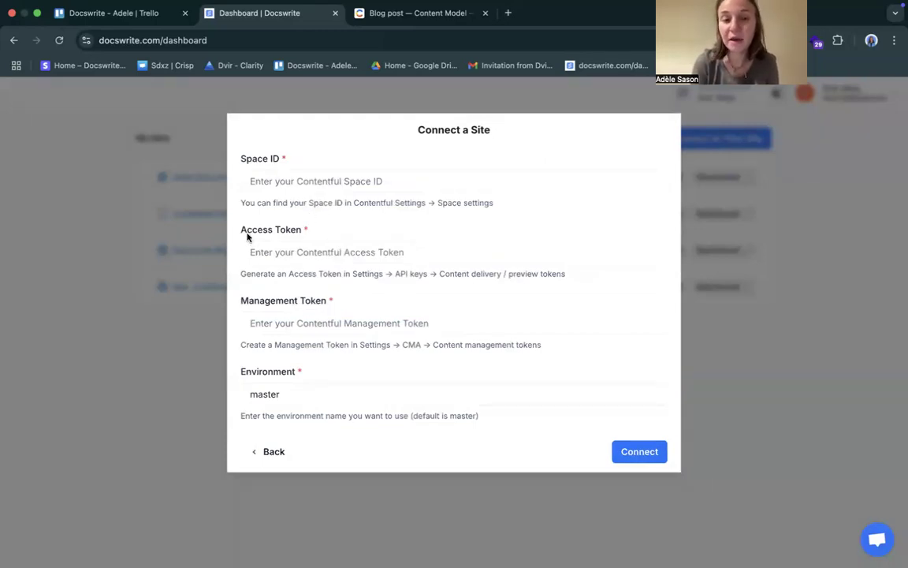
pyautogui.moveTo(240, 205); pyautogui.dragTo(496, 204)
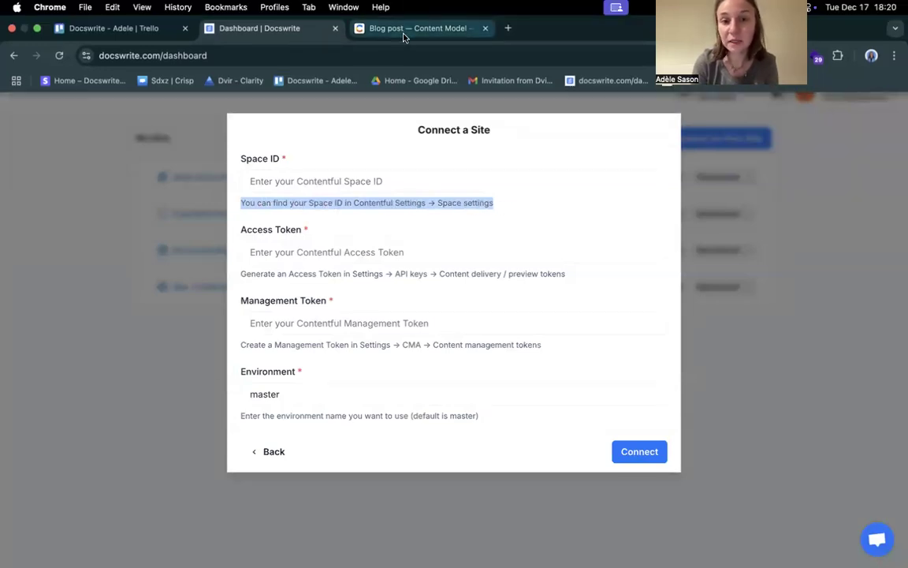
# Copy the space ID from Contentful's general space settings into the Space ID field of the Docswrite site connection form
pyautogui.click(404, 30)
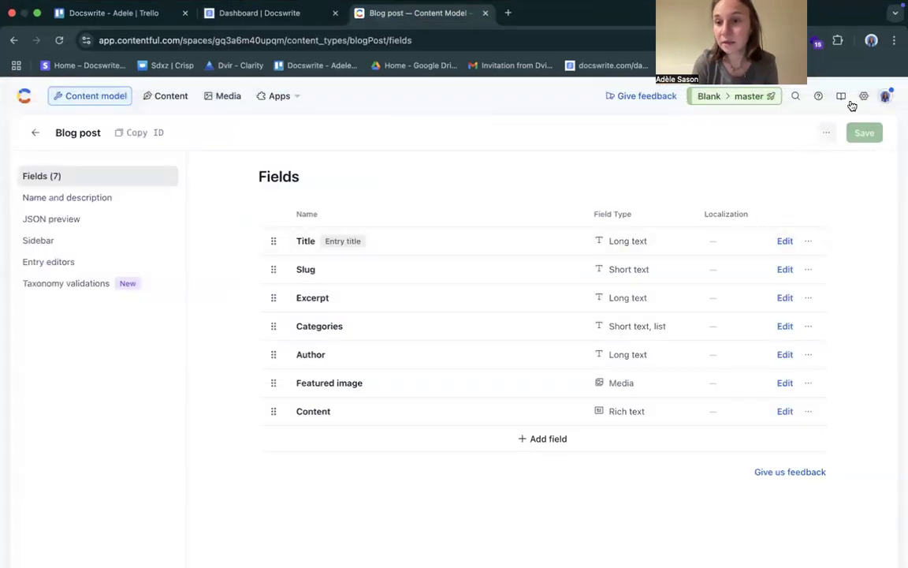
pyautogui.click(865, 96)
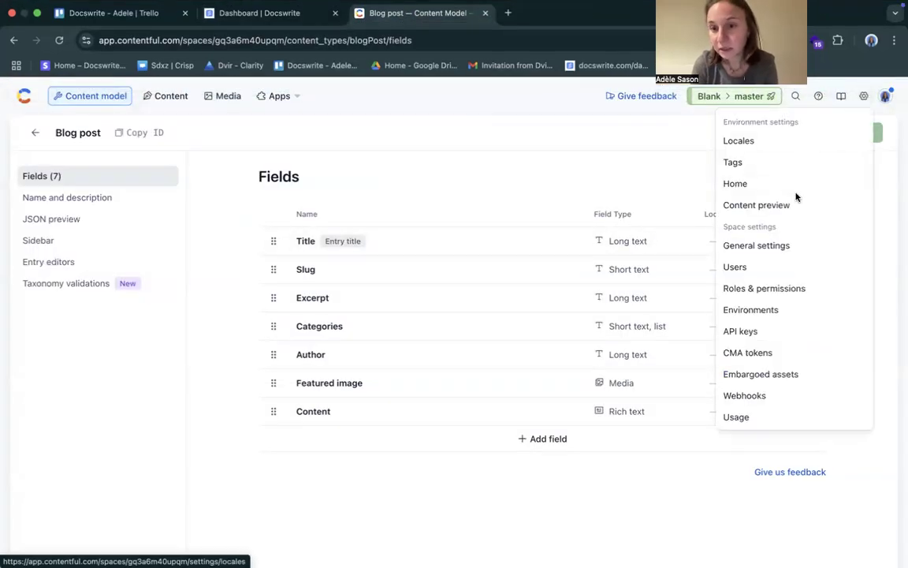
pyautogui.click(768, 249)
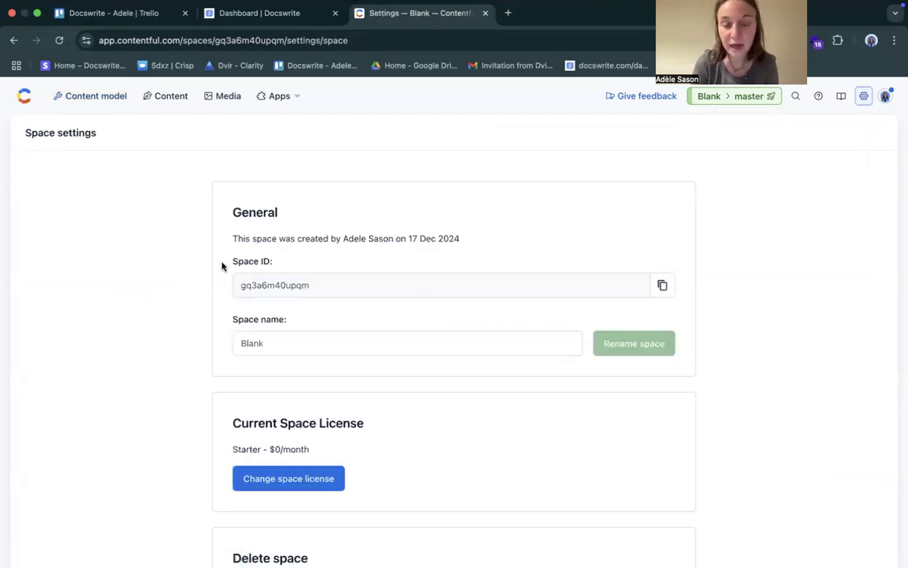
pyautogui.click(662, 284)
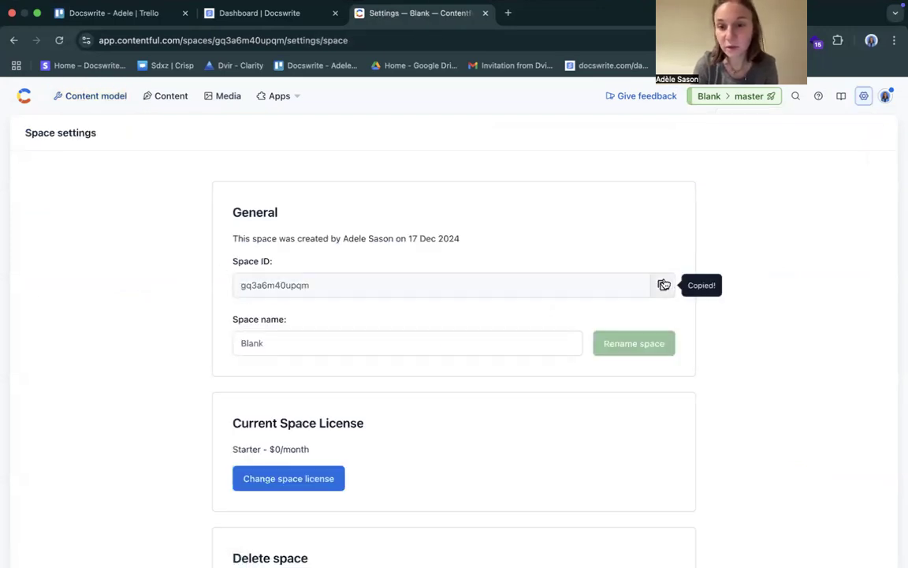
pyautogui.click(238, 21)
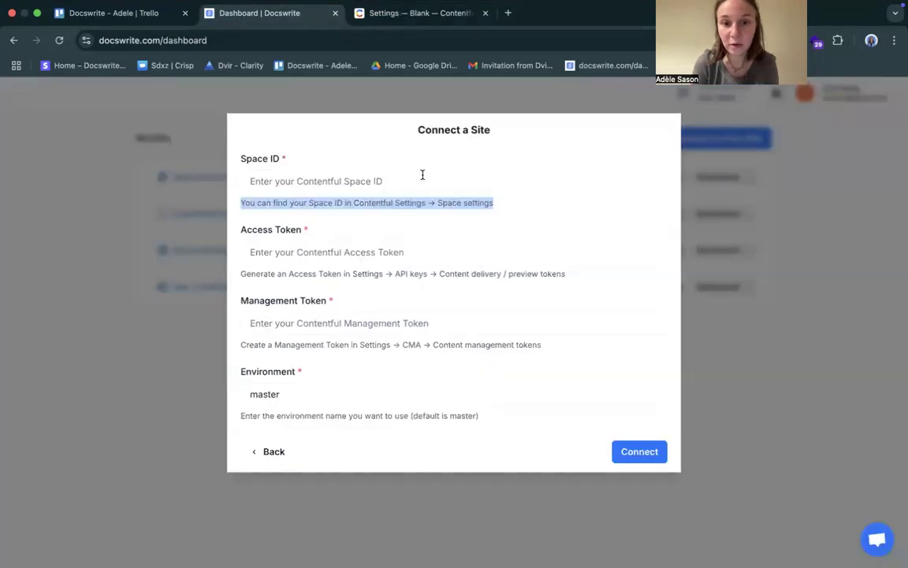
pyautogui.click(411, 180)
pyautogui.press('super+v')
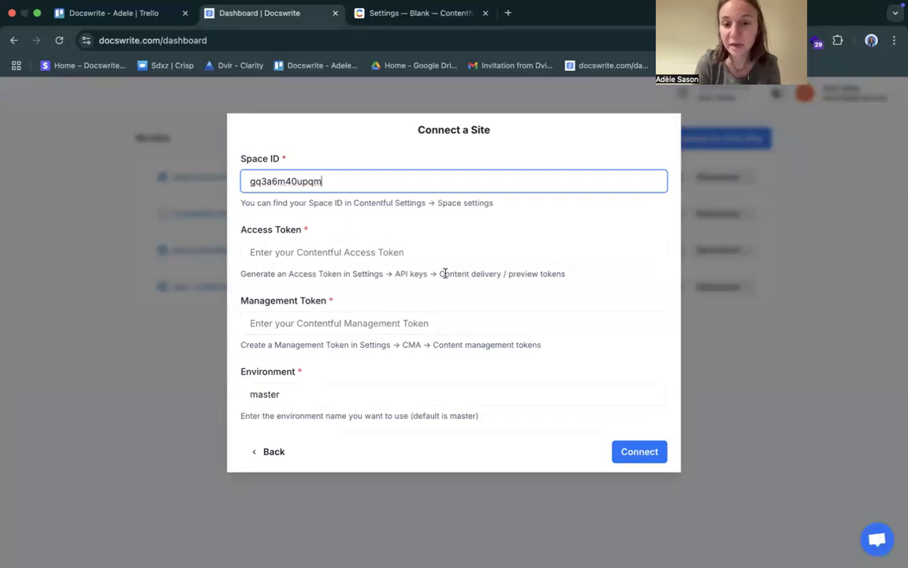
# Switch back to Contentful and create a new API key named "ad" for the space
pyautogui.click(416, 12)
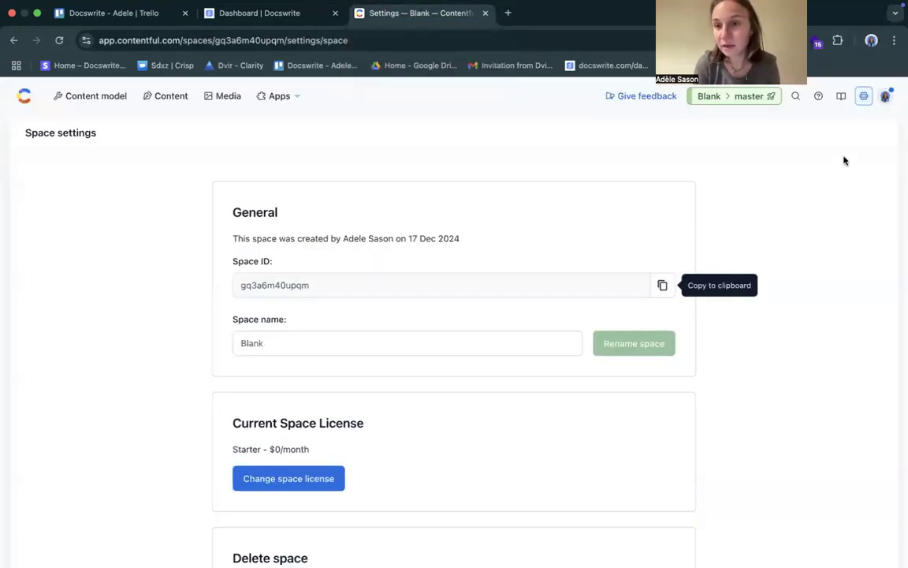
pyautogui.click(864, 96)
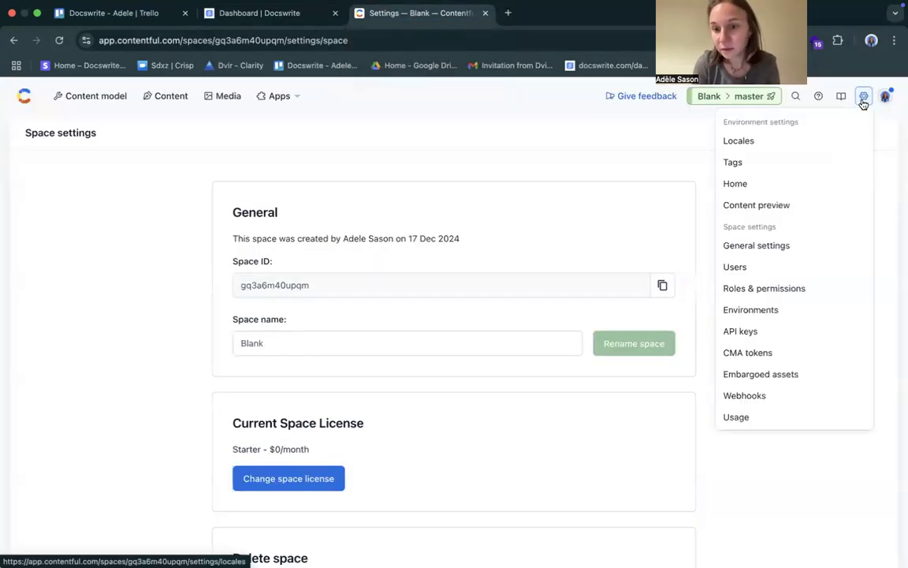
pyautogui.click(773, 331)
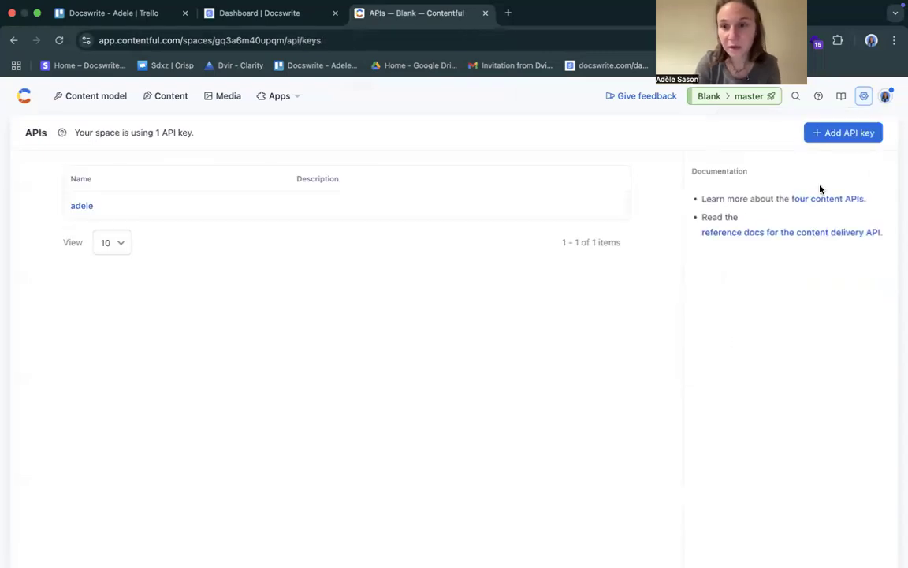
pyautogui.click(831, 139)
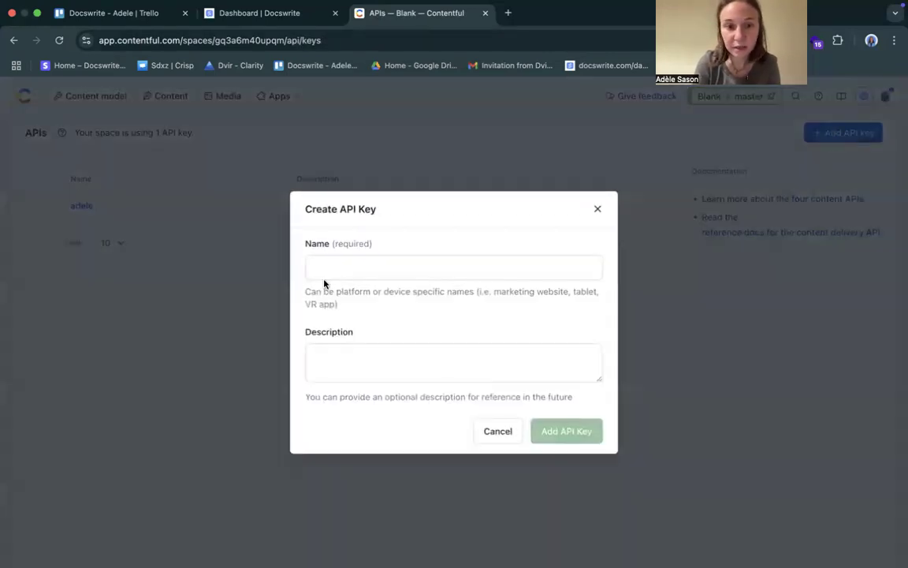
pyautogui.click(330, 265)
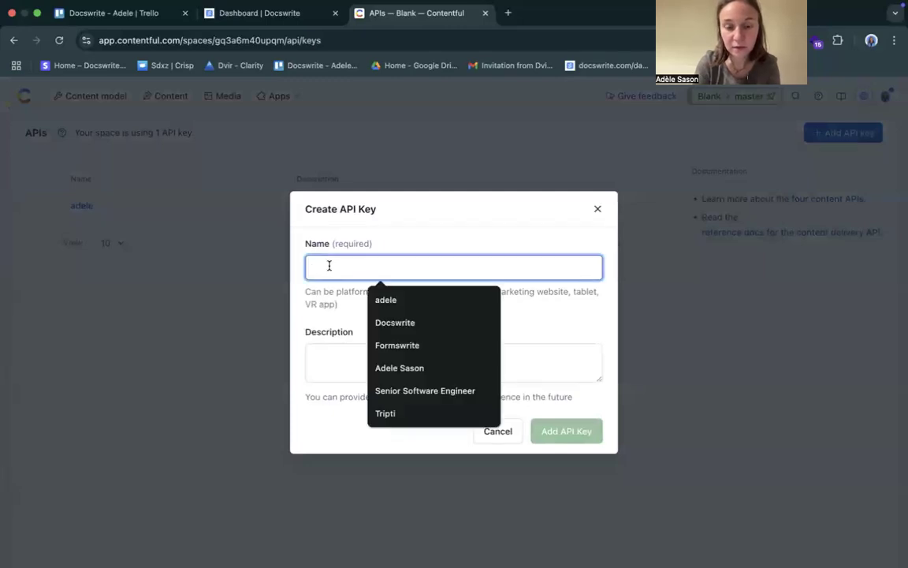
pyautogui.write('ad')
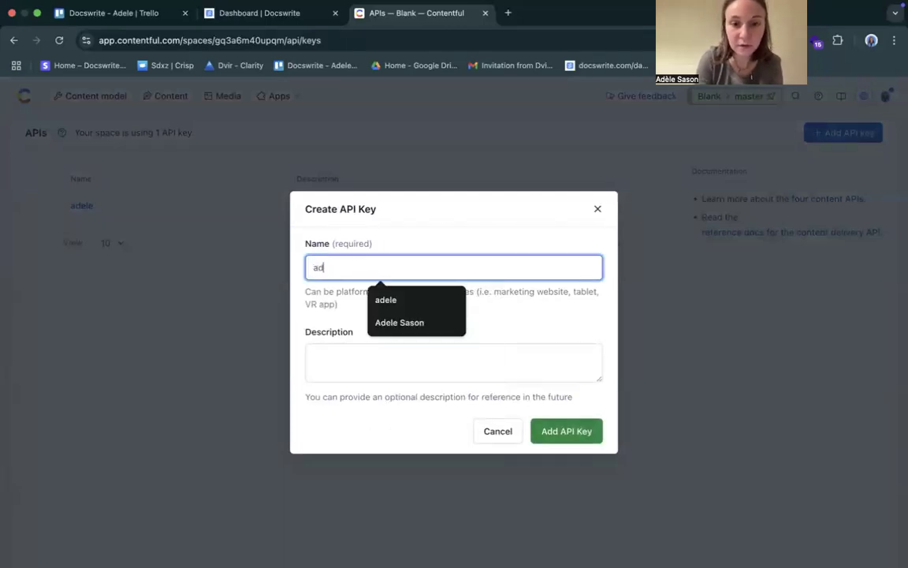
pyautogui.click(585, 432)
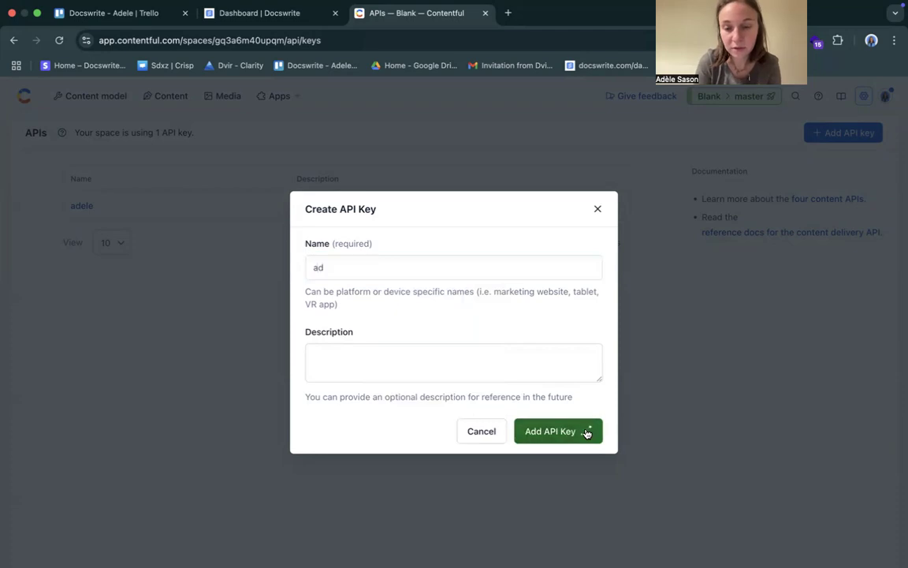
# Copy the new key's Content Delivery API access token into the Access Token field of the Docswrite connection form
pyautogui.scroll(-5, 587, 432)
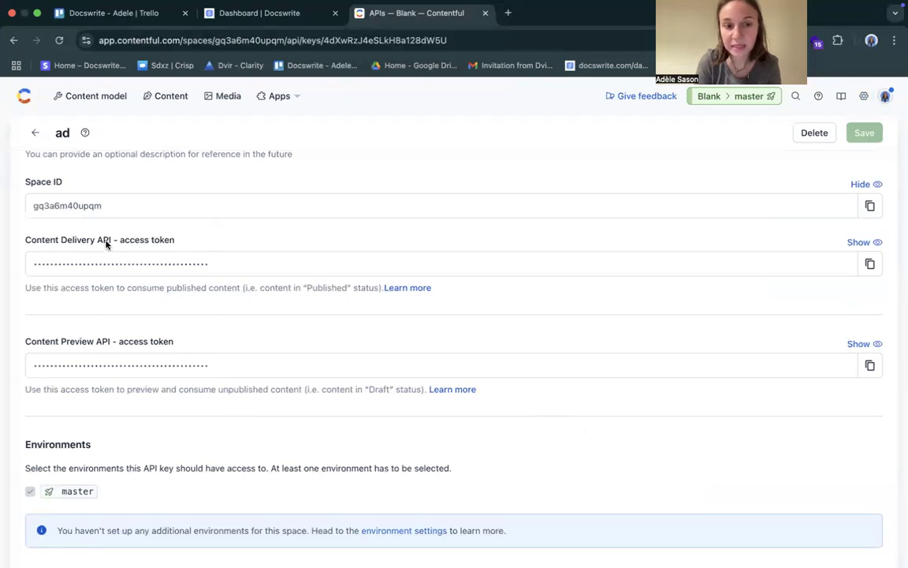
pyautogui.click(870, 266)
pyautogui.click(236, 19)
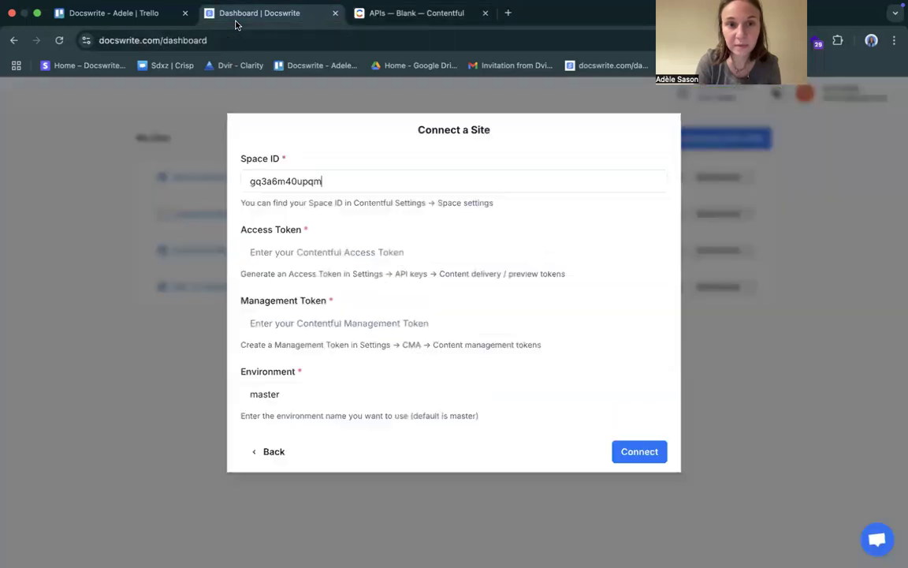
pyautogui.click(306, 253)
pyautogui.hotkey('ctrl', 'v')
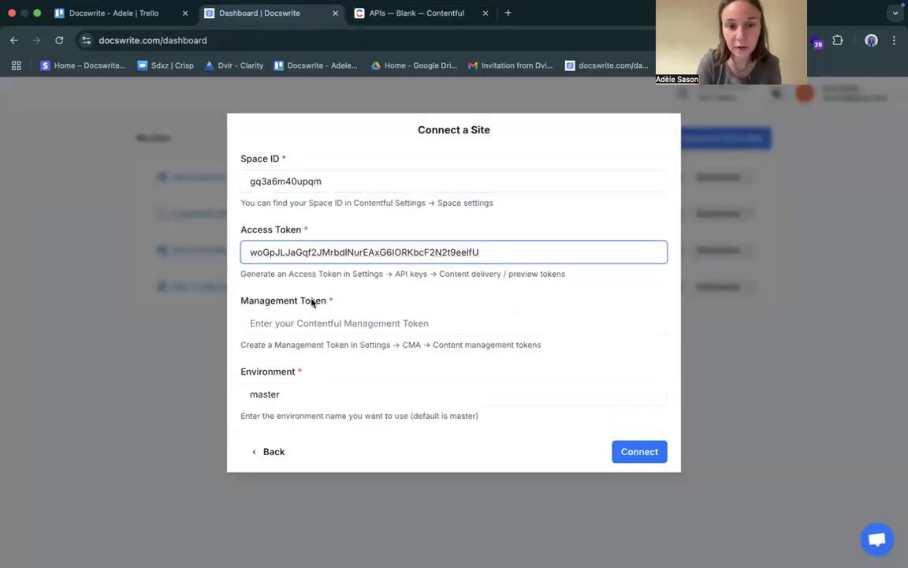
pyautogui.click(300, 321)
pyautogui.click(630, 346)
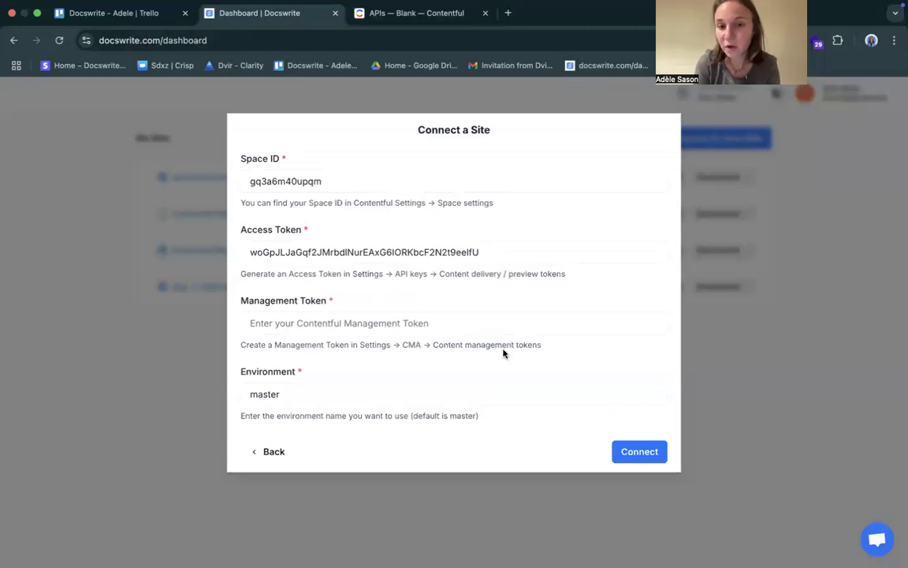
# Switch to Contentful and generate a CMA personal access token named "ad" with a 30-day expiration
pyautogui.click(406, 21)
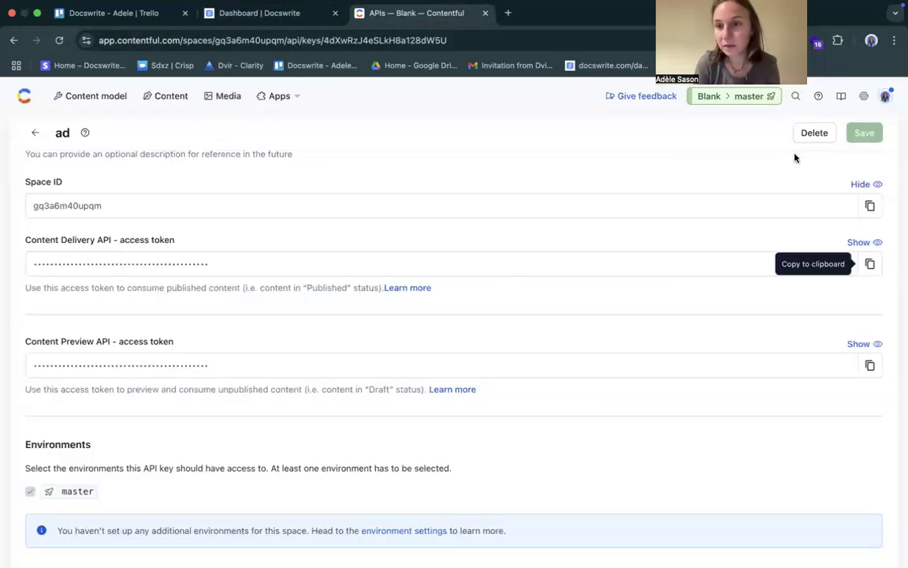
pyautogui.click(864, 95)
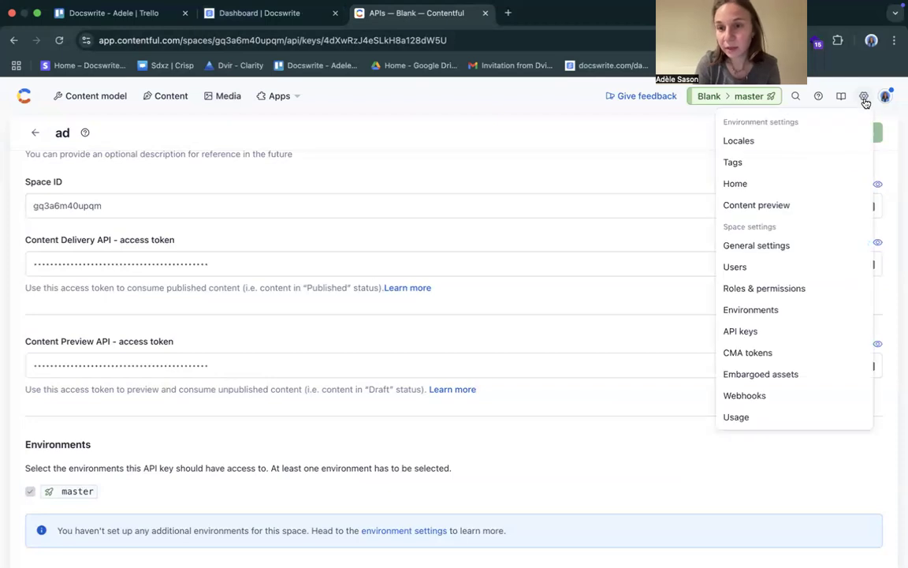
pyautogui.click(746, 351)
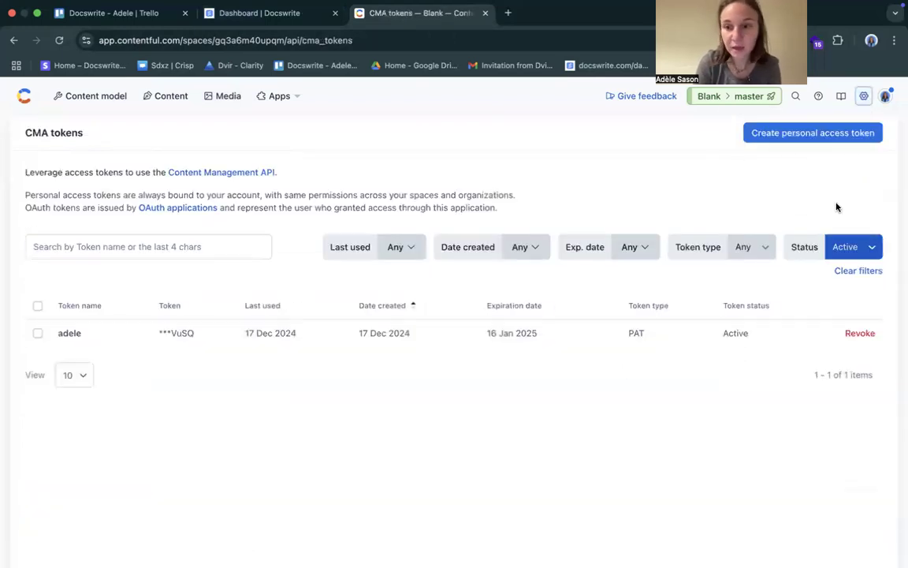
pyautogui.click(823, 136)
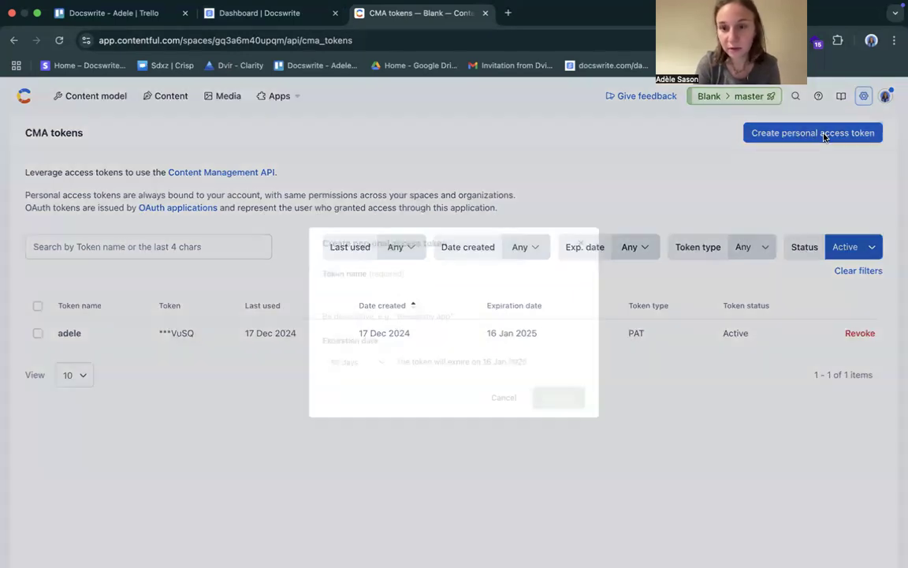
pyautogui.click(413, 289)
pyautogui.write('adele')
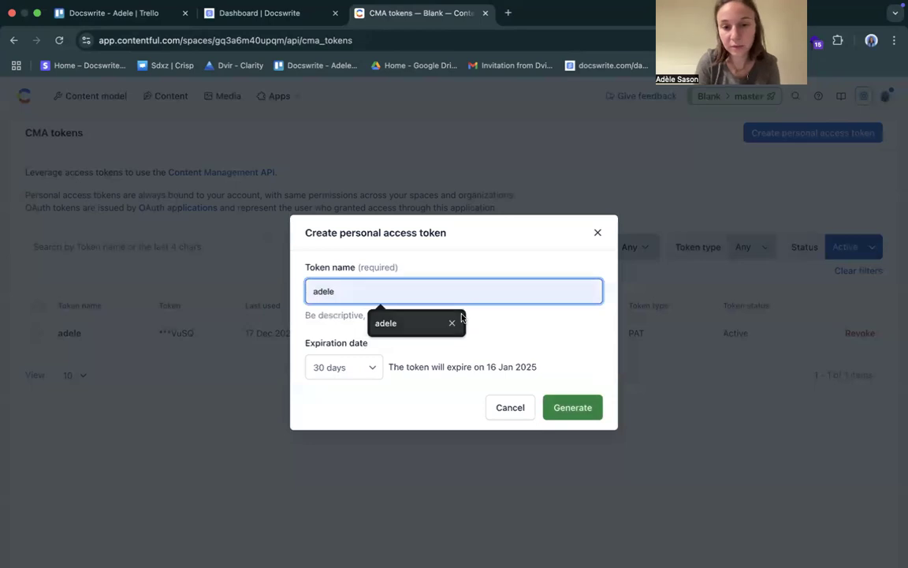
pyautogui.click(528, 323)
pyautogui.click(582, 408)
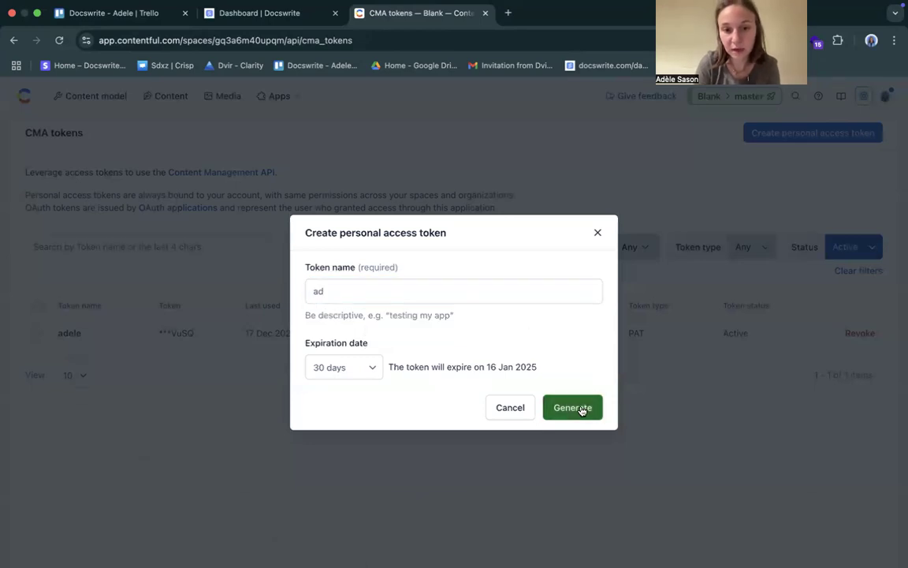
# Copy the generated personal access token into the Management Token field of the Docswrite connection form
pyautogui.click(591, 362)
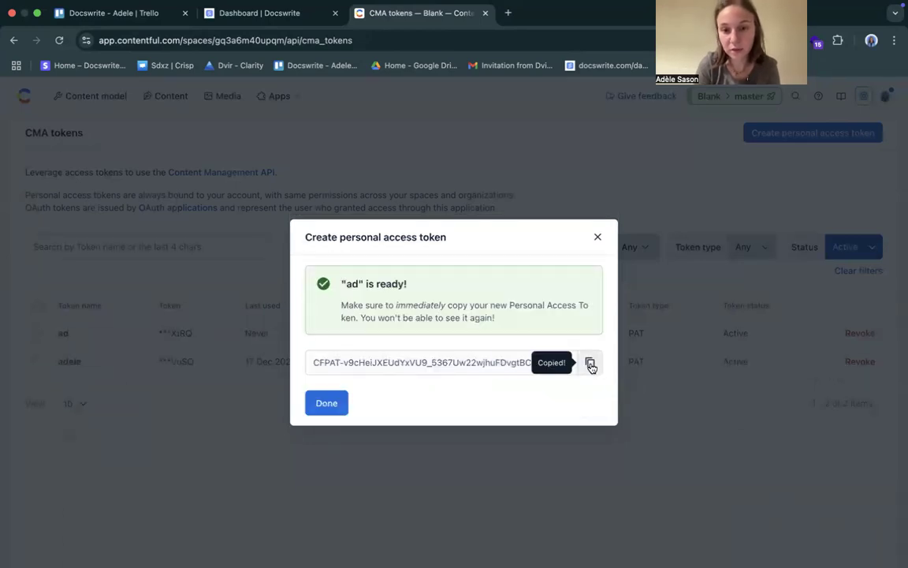
pyautogui.click(228, 14)
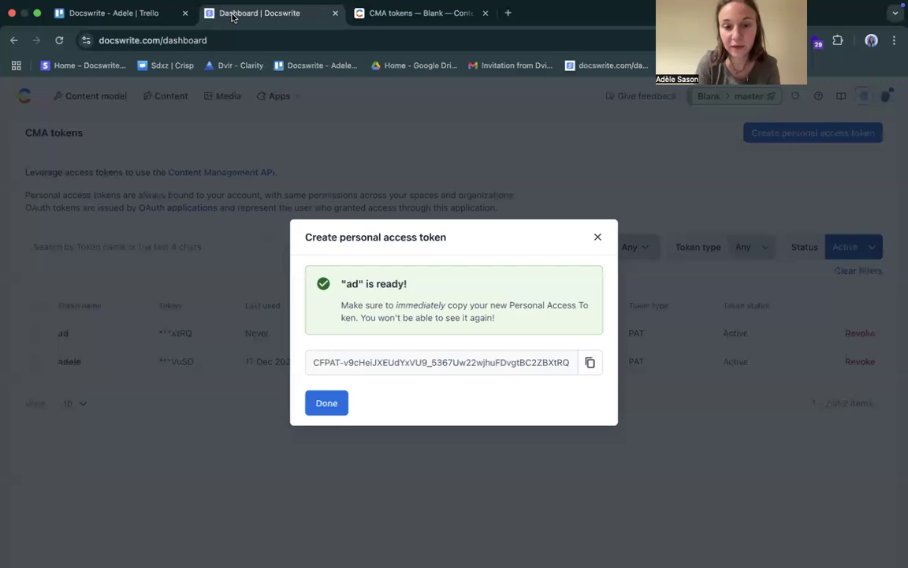
pyautogui.click(310, 325)
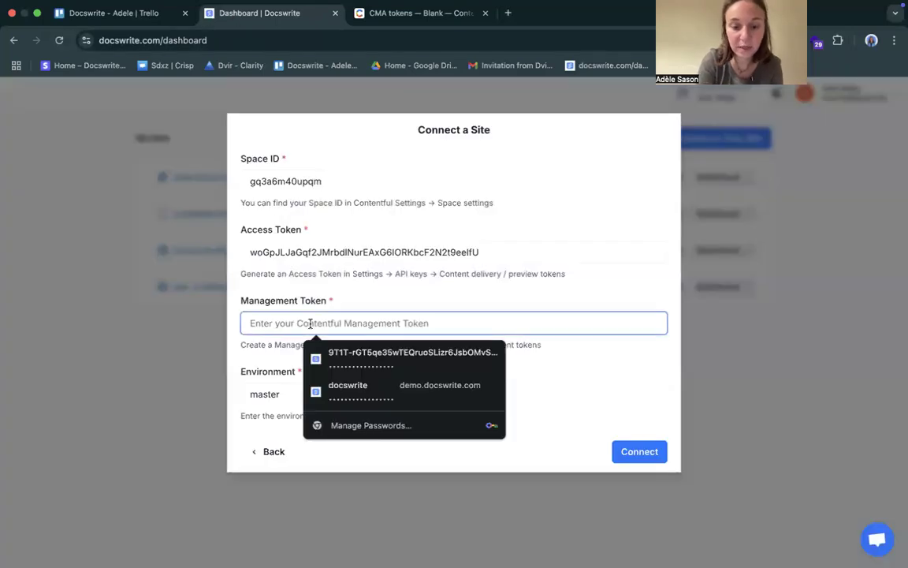
pyautogui.hotkey('ctrl', 'v')
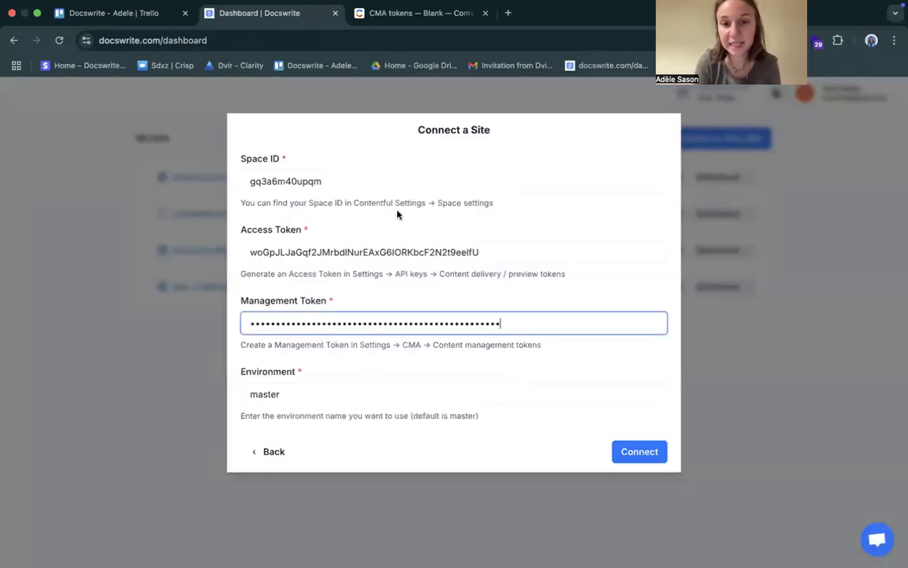
# Connect the Contentful site using the master environment and reload the My Sites list
pyautogui.moveTo(428, 203); pyautogui.dragTo(472, 204)
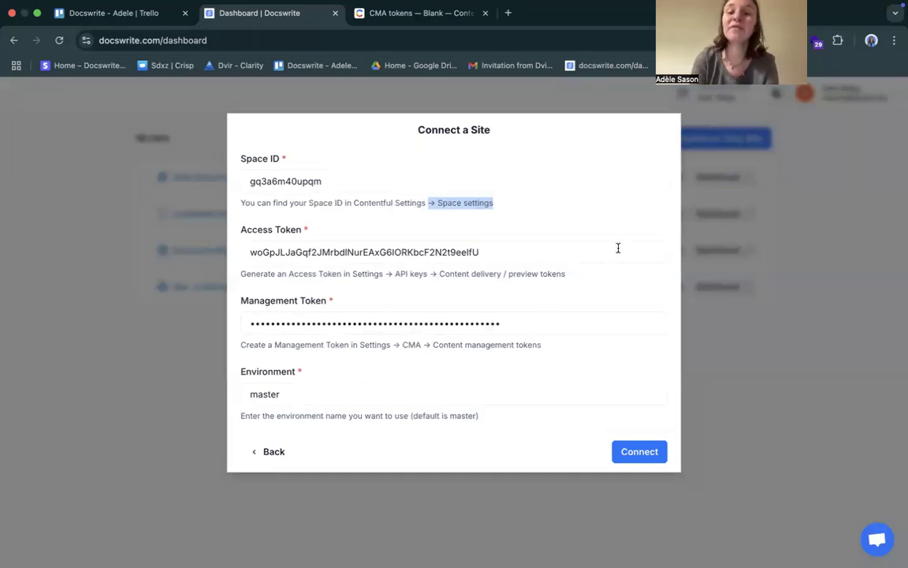
pyautogui.click(645, 451)
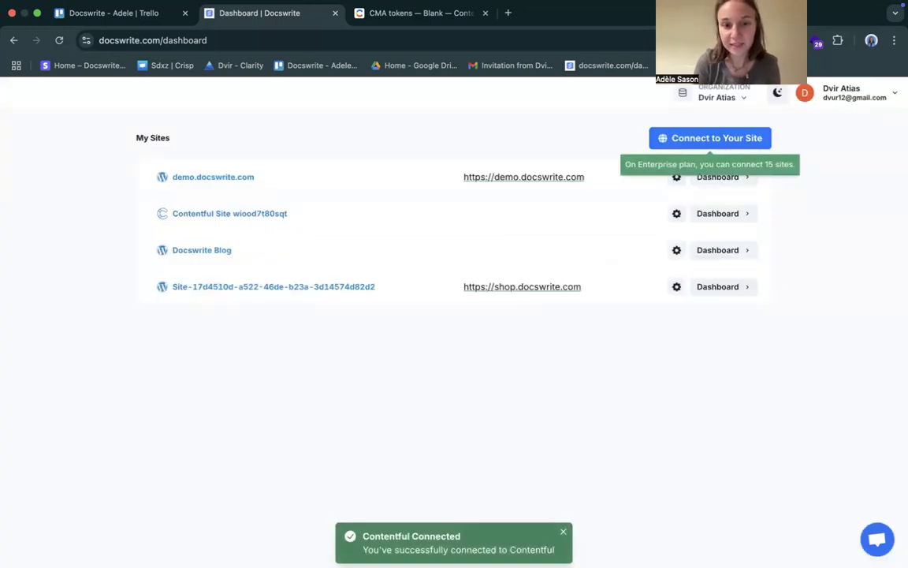
pyautogui.click(58, 39)
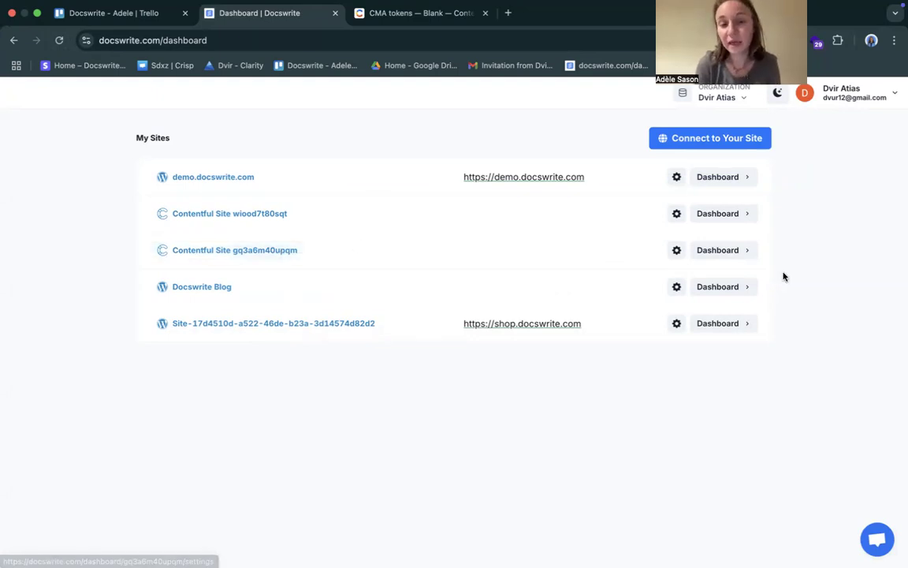
# From the newly connected Contentful site's dashboard, choose the Google Drive document "Can You Turn a Google Doc into a Google Form" for publishing
pyautogui.click(719, 249)
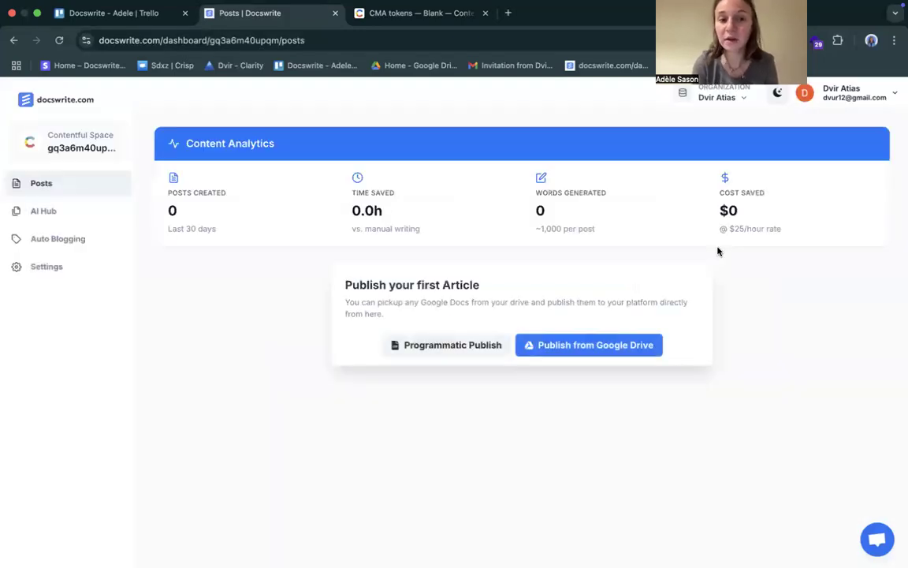
pyautogui.click(556, 345)
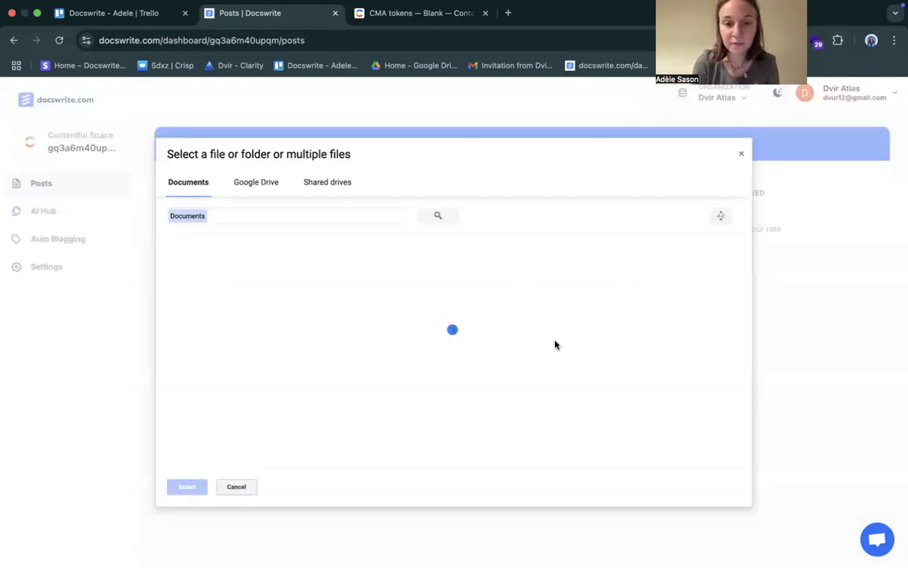
pyautogui.scroll(-2, 299, 341)
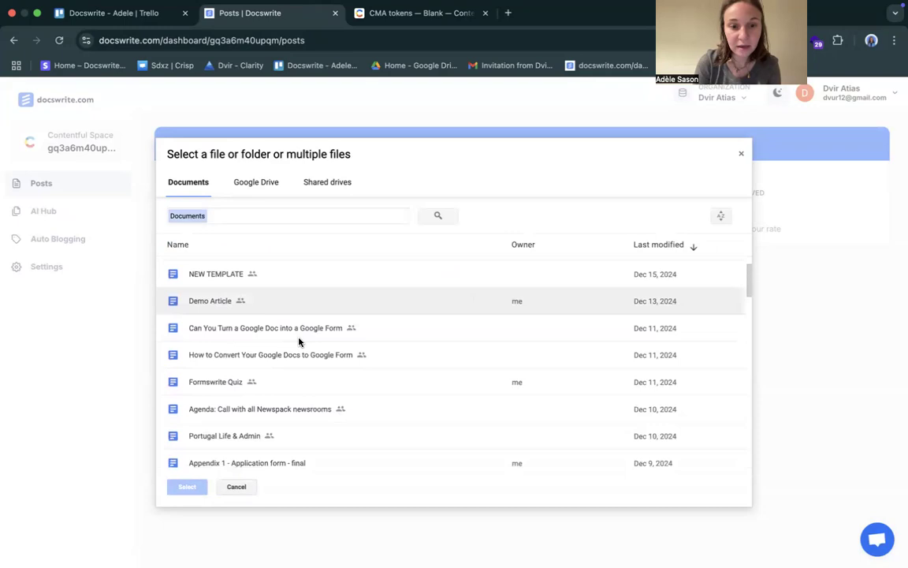
pyautogui.click(214, 329)
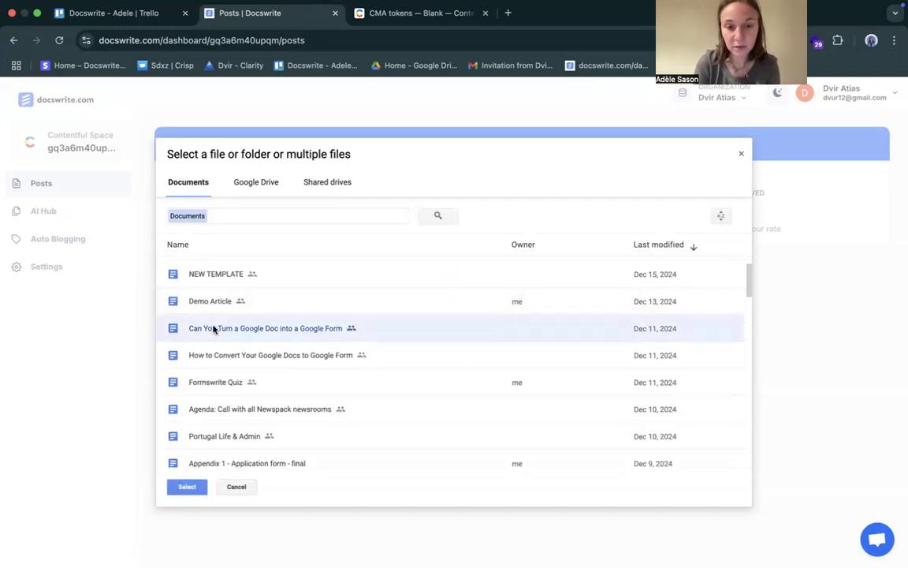
pyautogui.click(178, 488)
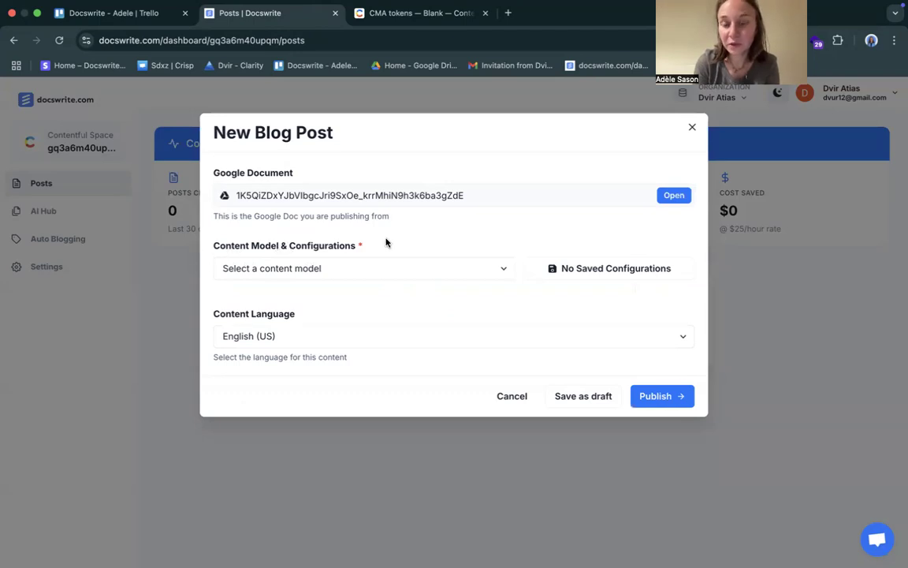
# Select the "Blog post" content model for the new post and check the mapping options for its Title field
pyautogui.click(335, 269)
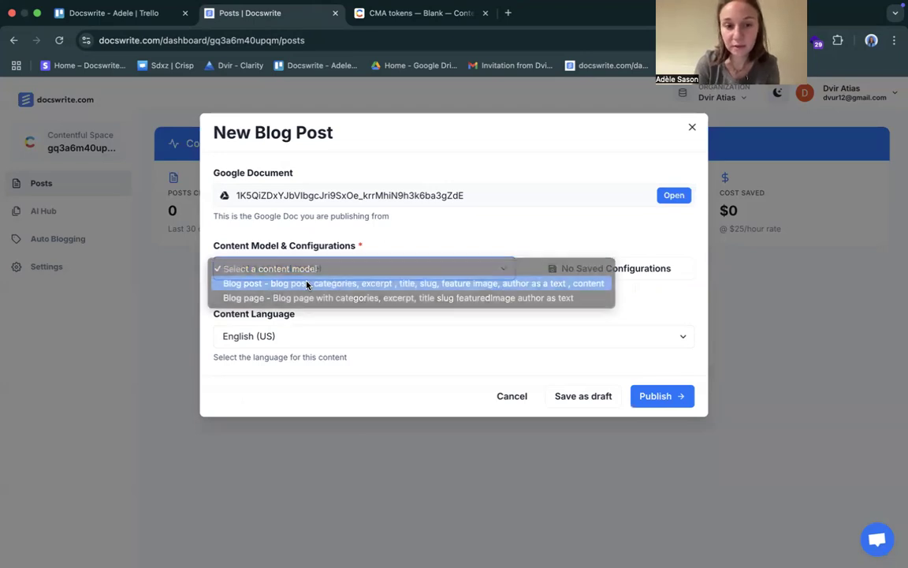
pyautogui.click(308, 283)
pyautogui.scroll(-3, 414, 359)
pyautogui.scroll(-3, 413, 358)
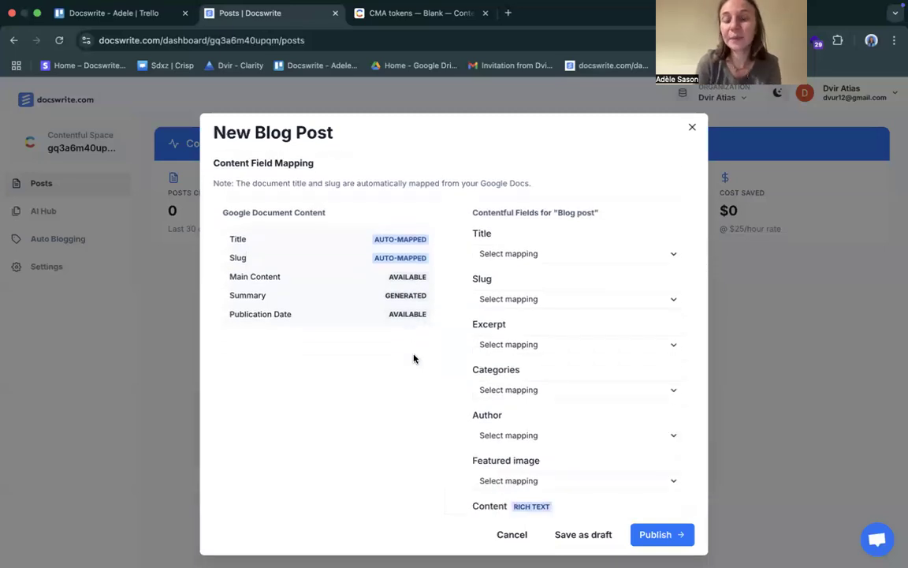
pyautogui.scroll(-1, 525, 337)
pyautogui.scroll(5, 526, 337)
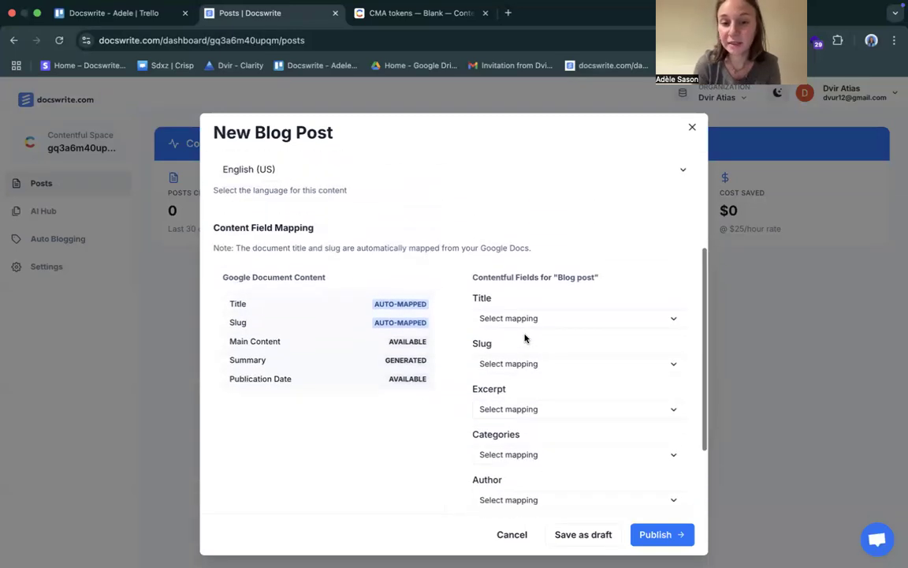
pyautogui.click(482, 319)
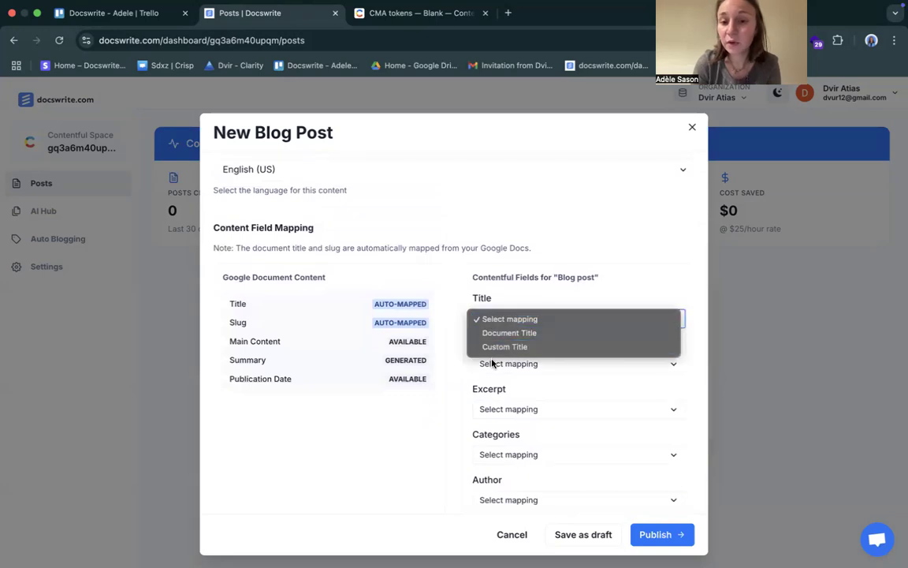
pyautogui.click(492, 319)
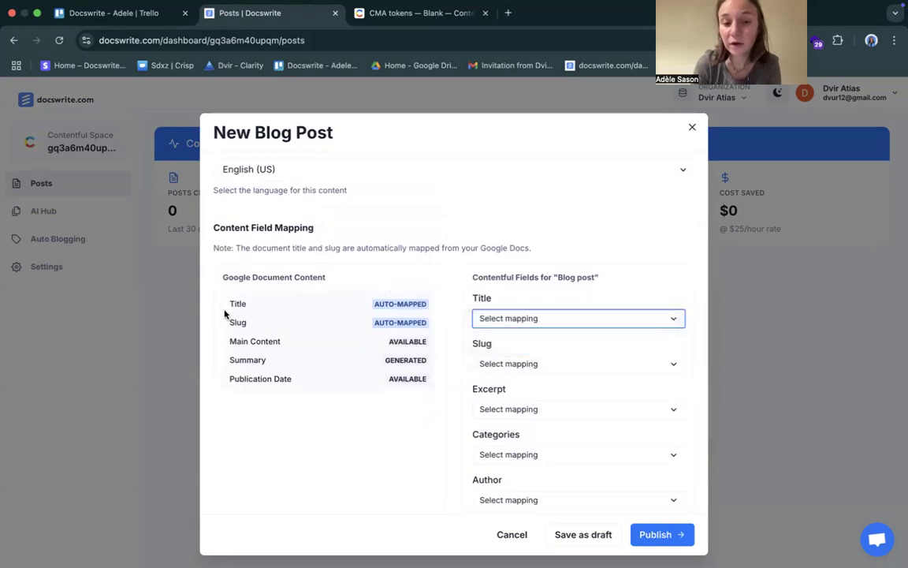
# Open the source Google document from the new post form to view it, and return to Docswrite
pyautogui.scroll(5, 434, 310)
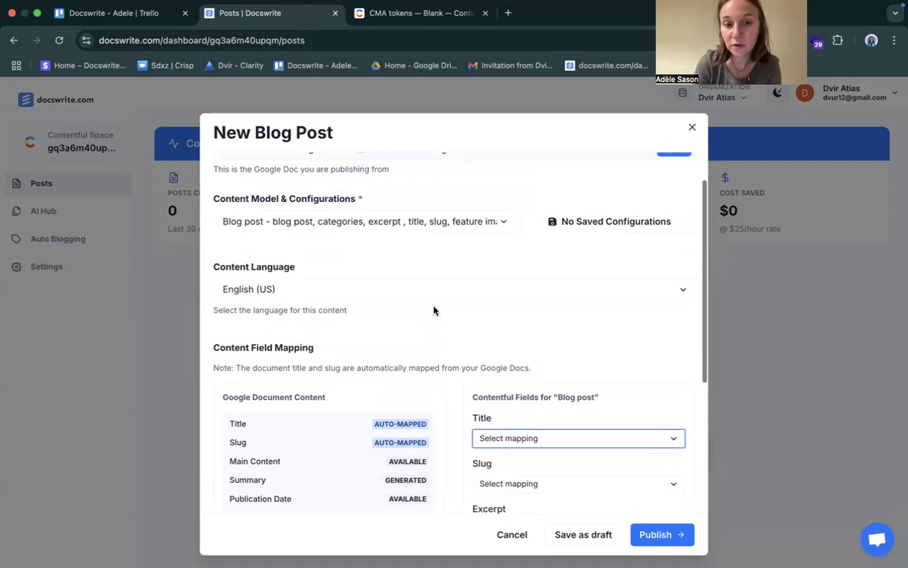
pyautogui.scroll(-1, 433, 310)
pyautogui.scroll(-1, 433, 310)
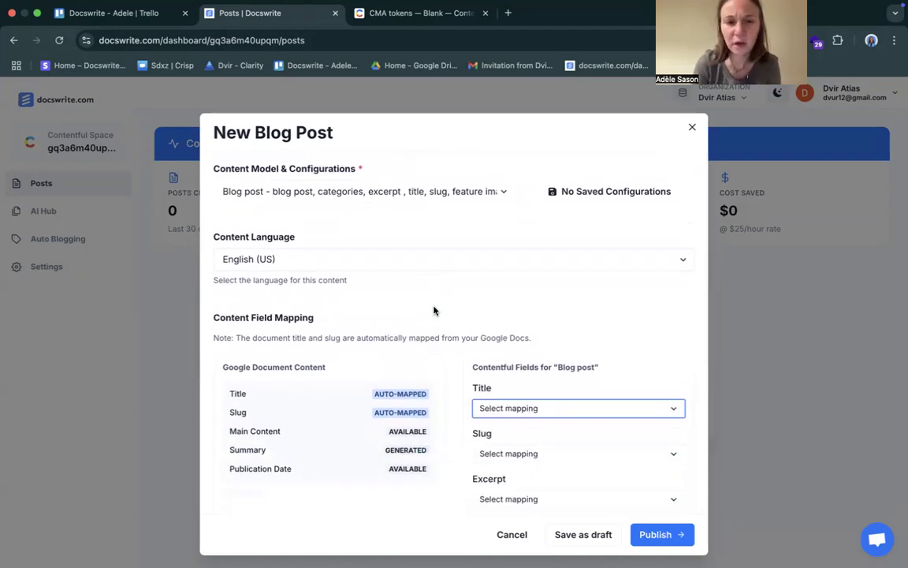
pyautogui.scroll(3, 447, 212)
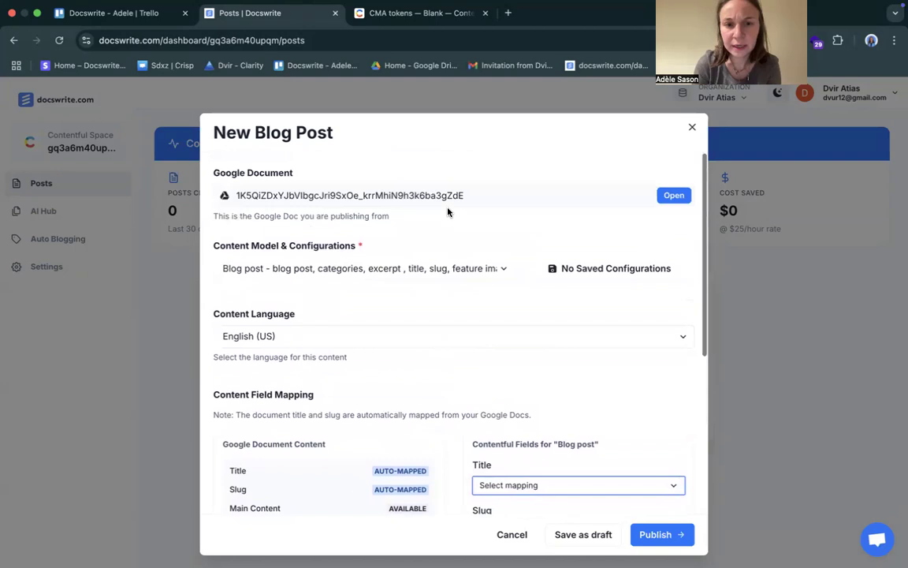
pyautogui.click(671, 196)
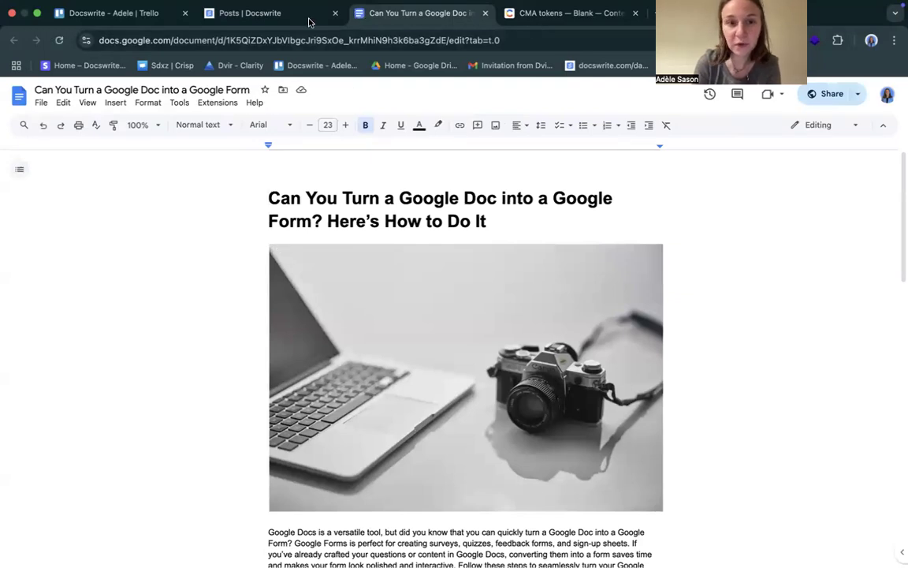
pyautogui.click(274, 14)
# Check the available mapping options for the Excerpt and Categories fields without assigning any
pyautogui.scroll(-3, 406, 319)
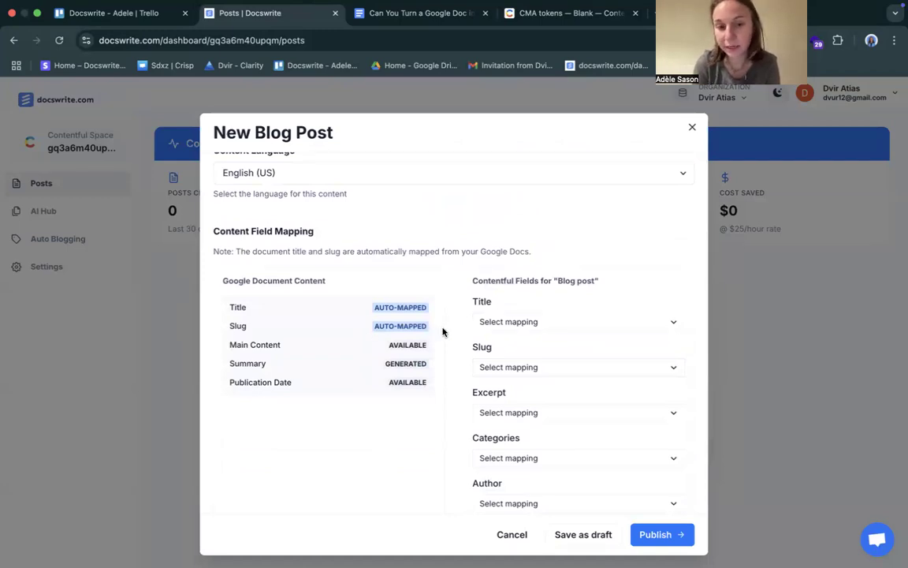
pyautogui.scroll(-3, 542, 379)
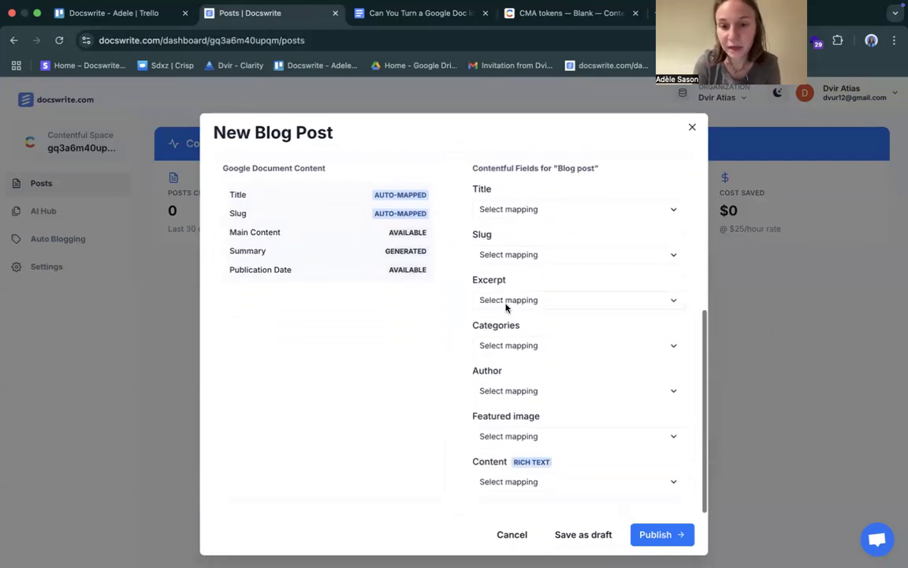
pyautogui.click(506, 300)
pyautogui.click(504, 302)
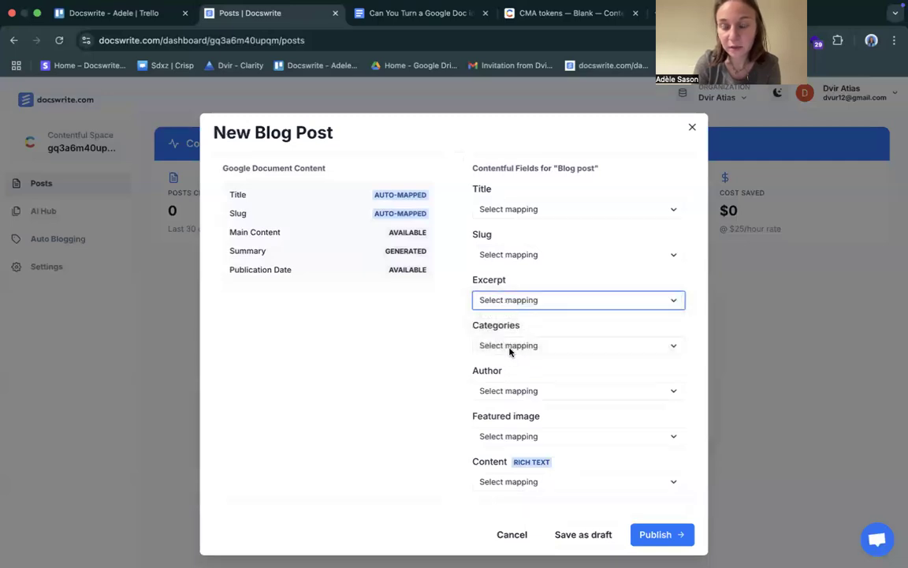
pyautogui.click(510, 347)
pyautogui.click(510, 348)
# Map the Author field to Custom Text and enter the author's first name
pyautogui.click(505, 391)
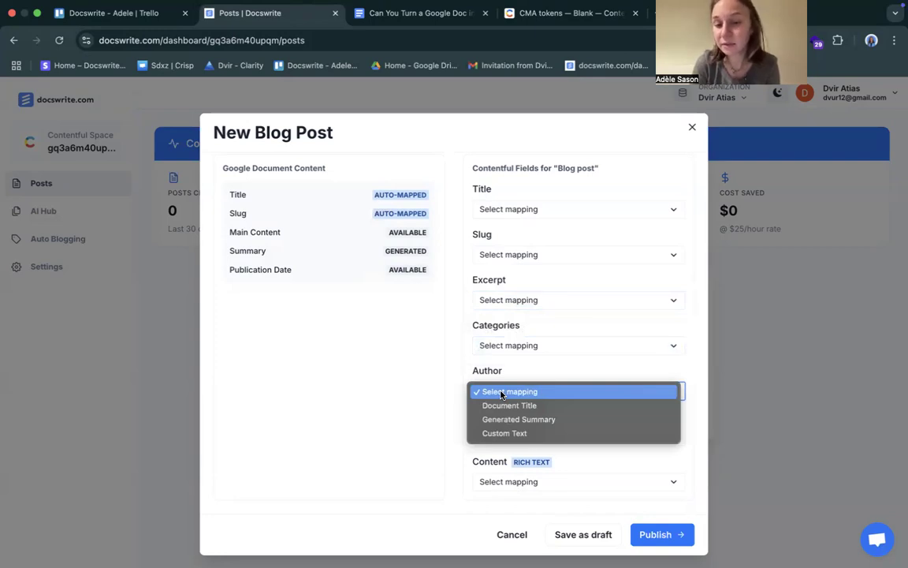
pyautogui.click(504, 432)
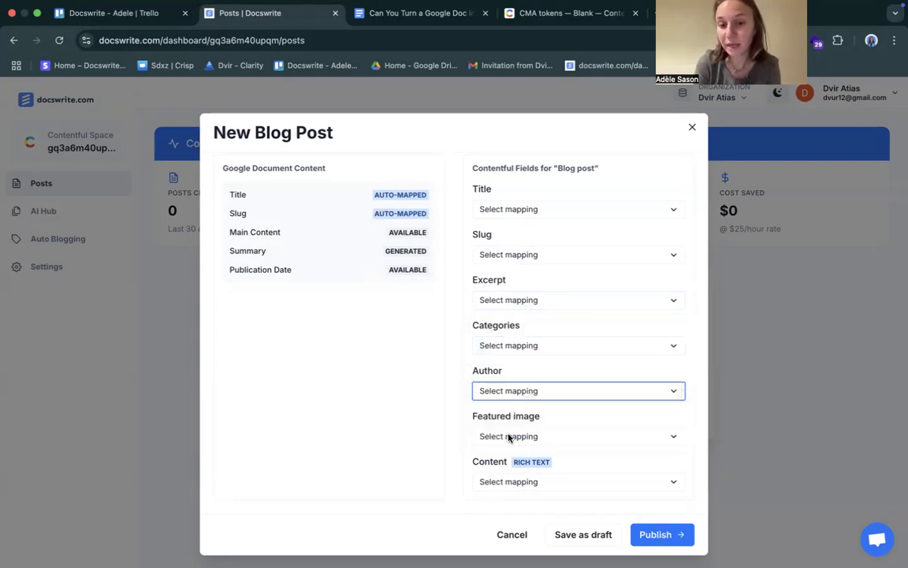
pyautogui.click(492, 409)
pyautogui.write('Adele')
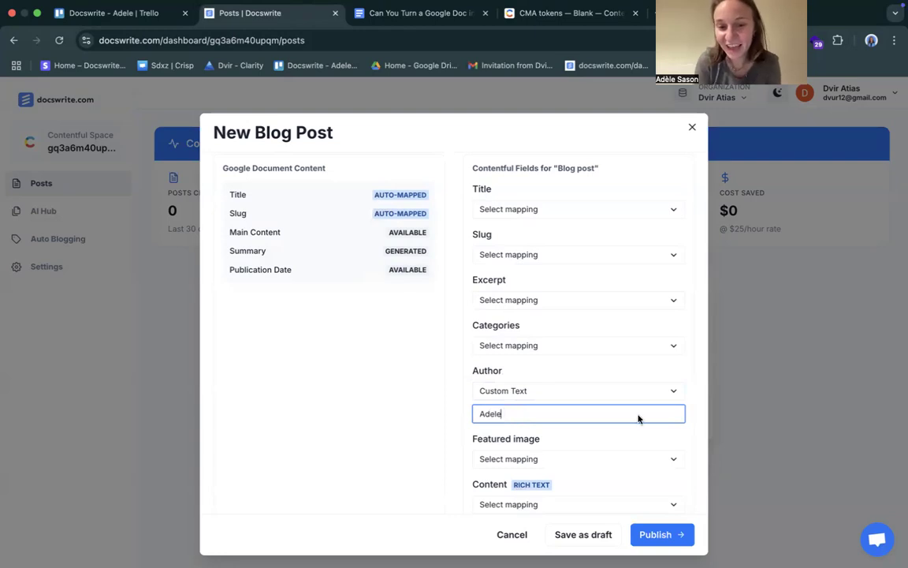
# After checking the image in the Google document, map Featured image to "Select First Image as Featured Image" and Content to "Main Content"
pyautogui.scroll(-1, 639, 419)
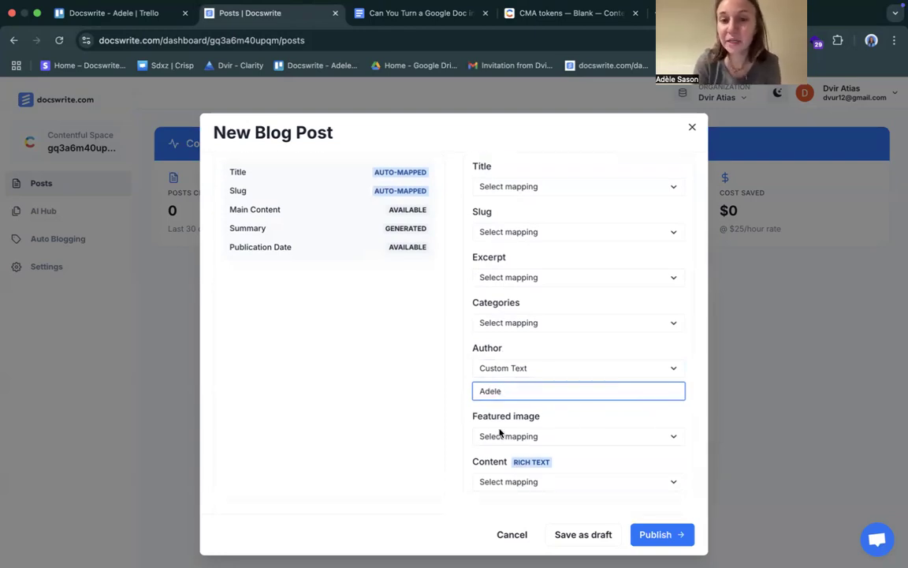
pyautogui.click(376, 13)
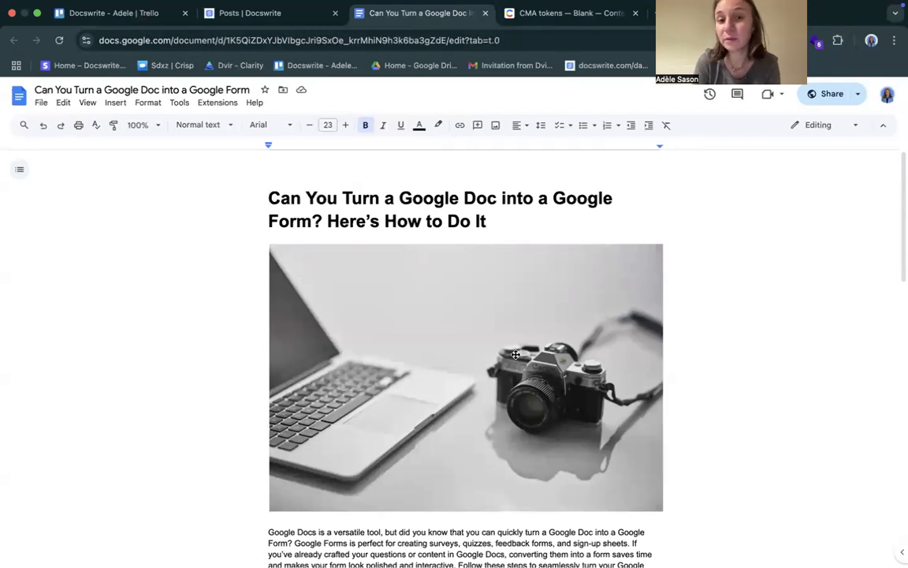
pyautogui.click(262, 26)
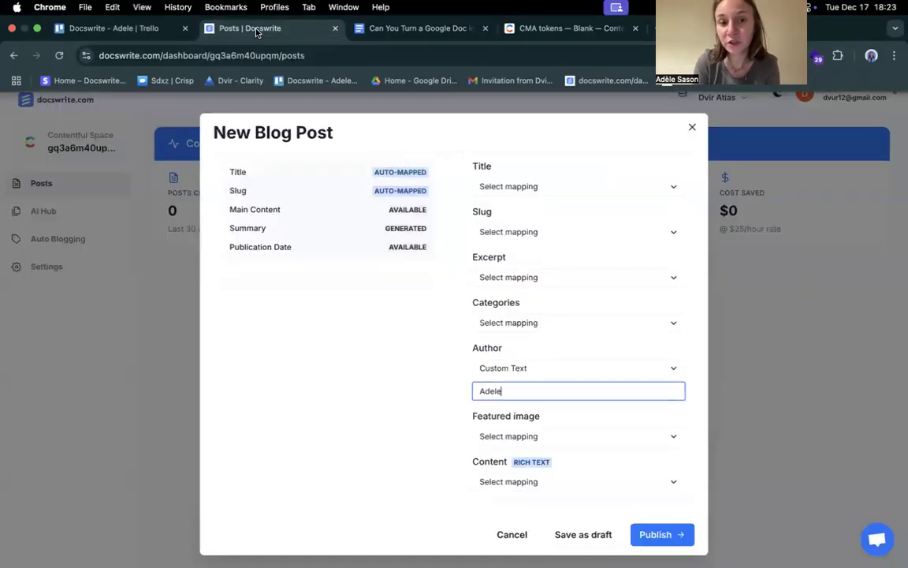
pyautogui.click(528, 437)
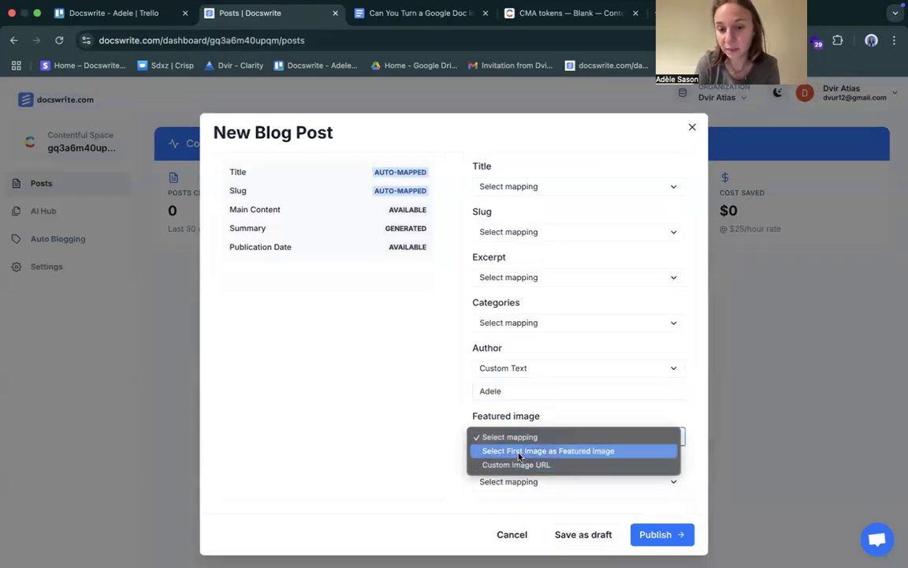
pyautogui.click(519, 451)
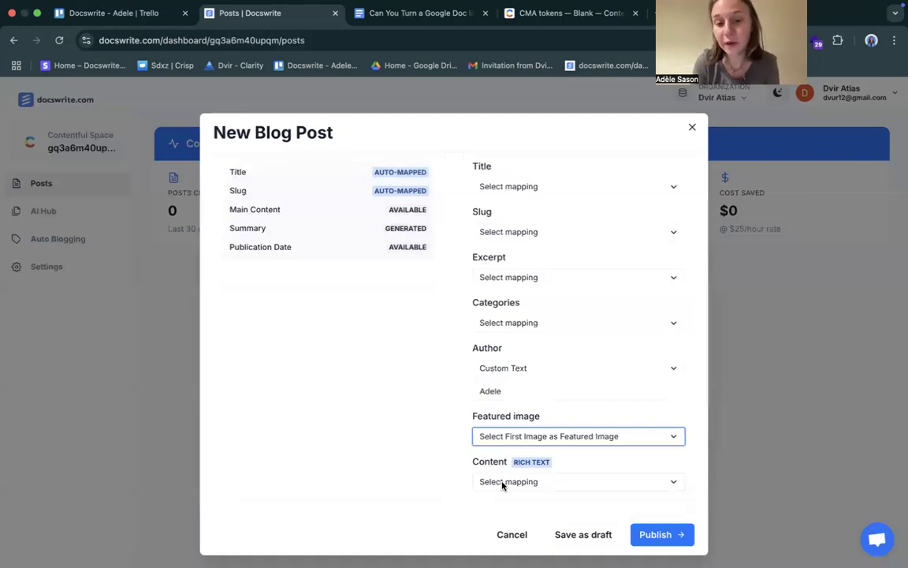
pyautogui.click(503, 482)
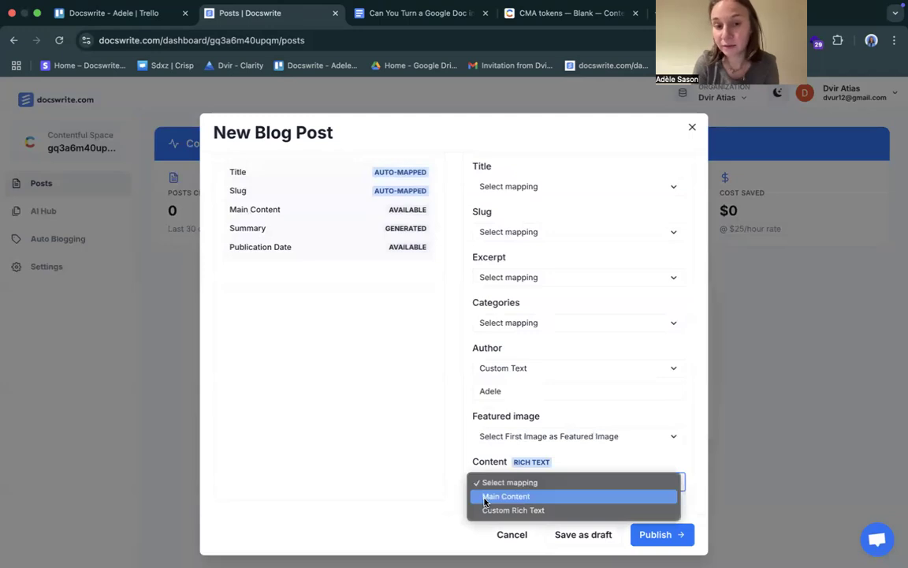
pyautogui.click(485, 497)
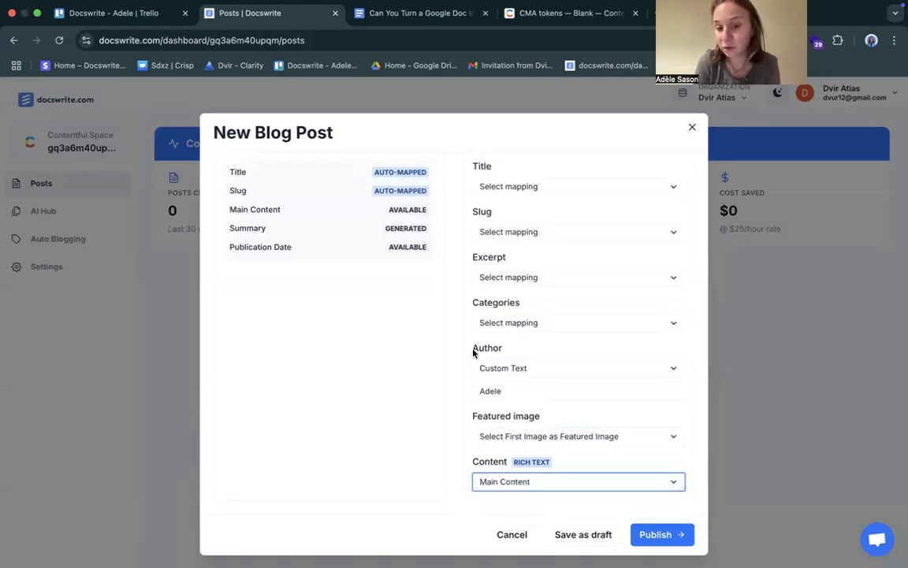
# Publish the blog post, skipping the option to save its settings as a configuration
pyautogui.click(664, 536)
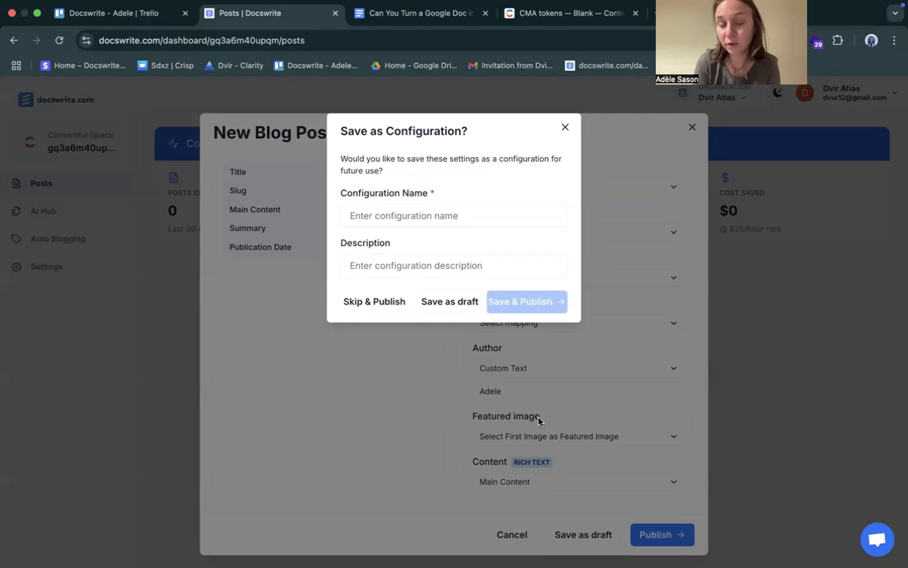
pyautogui.click(374, 215)
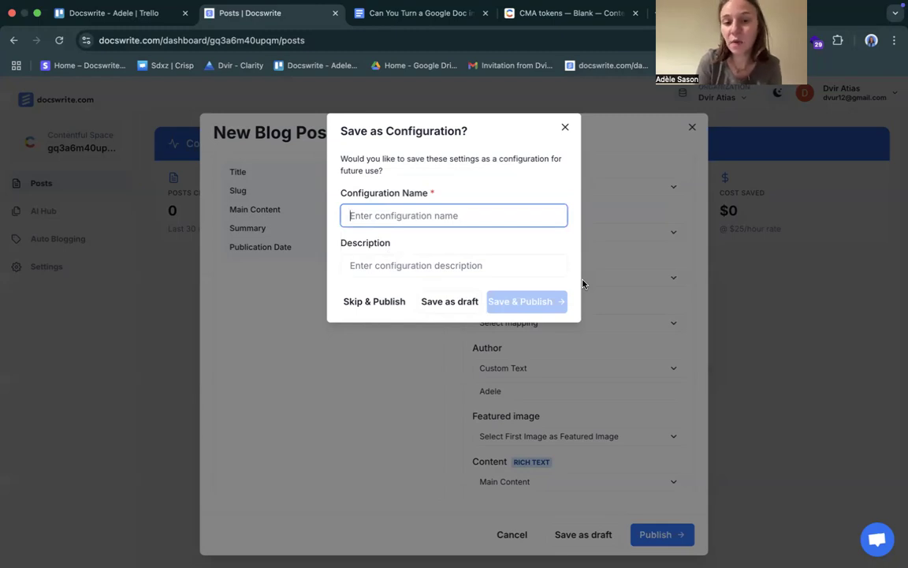
pyautogui.click(367, 303)
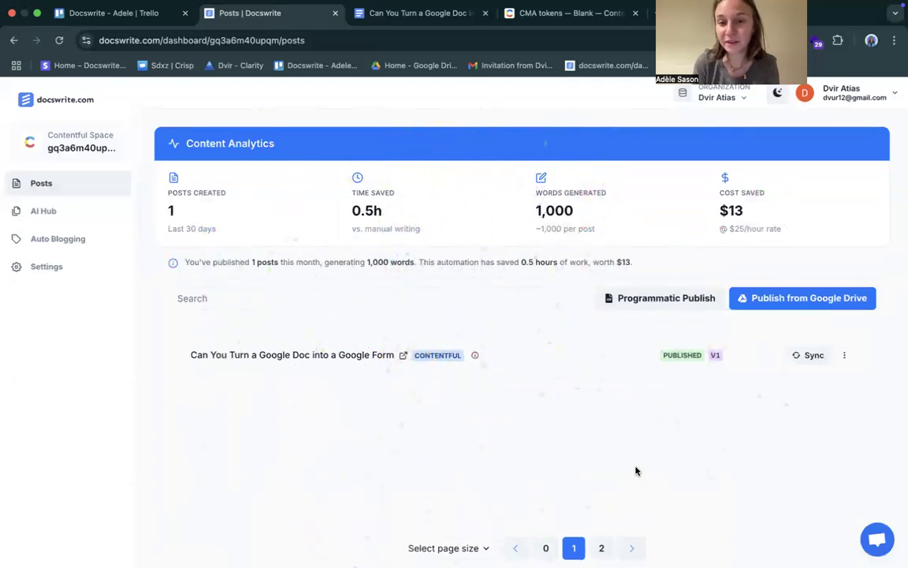
# Open the published post's entry in Contentful and dismiss the introductory "Create your first piece of content" dialog
pyautogui.scroll(-2, 405, 442)
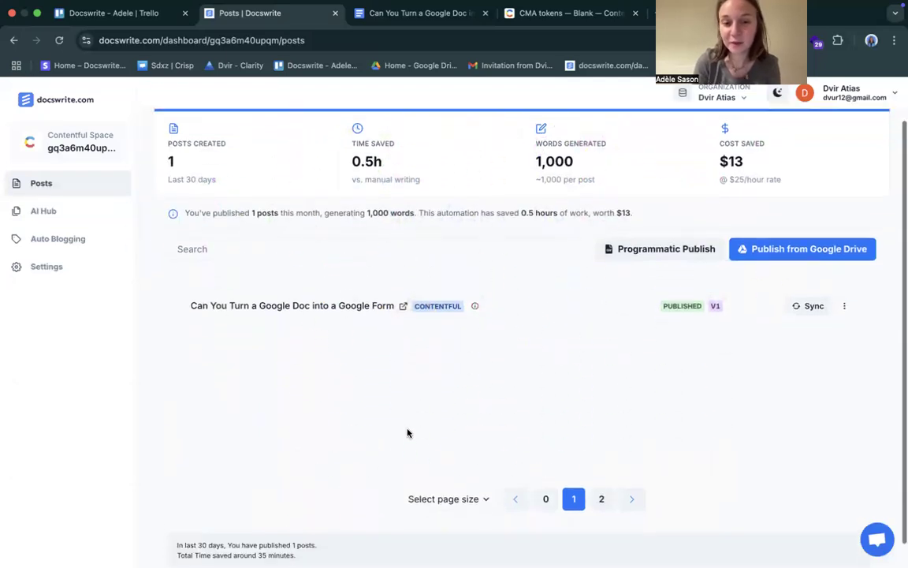
pyautogui.click(375, 298)
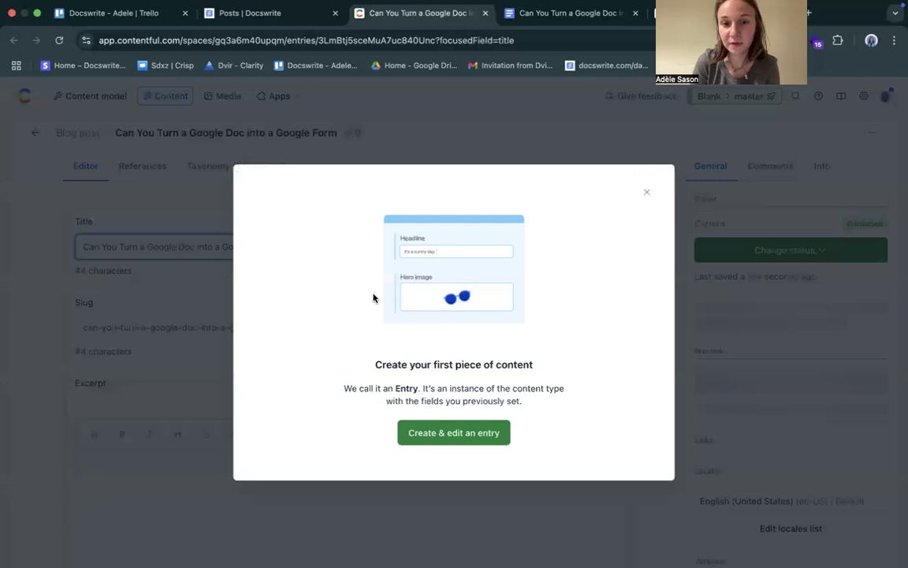
pyautogui.click(645, 192)
# Examine the Contentful entry's title, slug, excerpt, author, featured image and the full body content down to the FAQ section
pyautogui.scroll(-1, 432, 430)
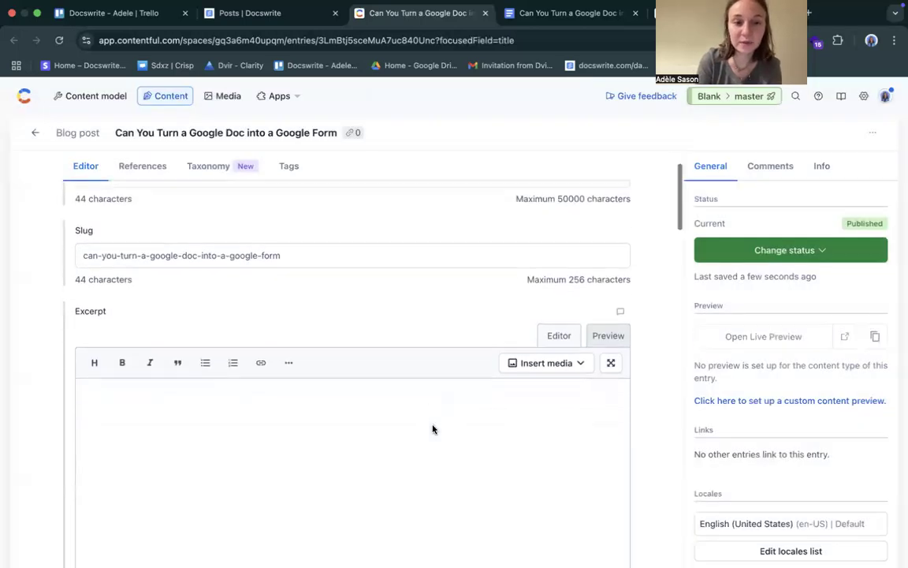
pyautogui.scroll(1, 432, 430)
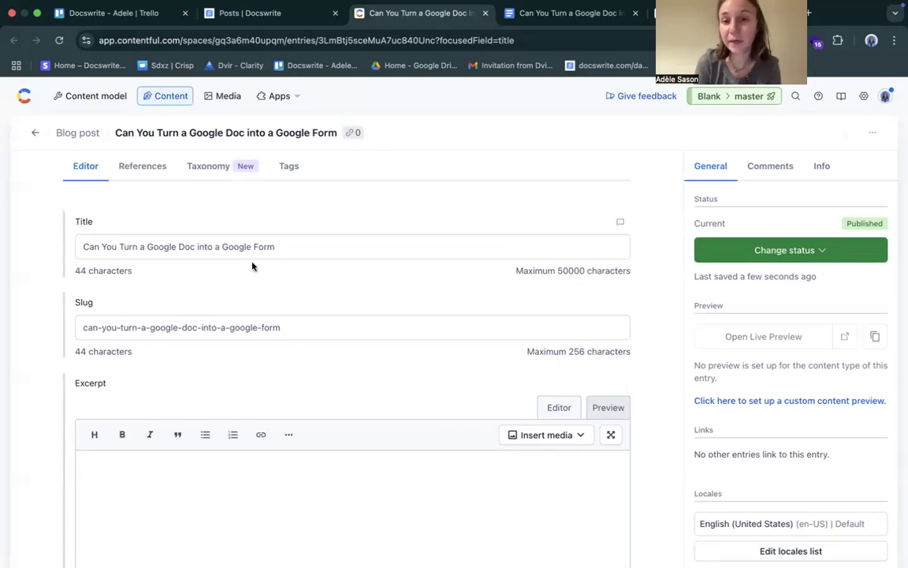
pyautogui.scroll(-1, 252, 266)
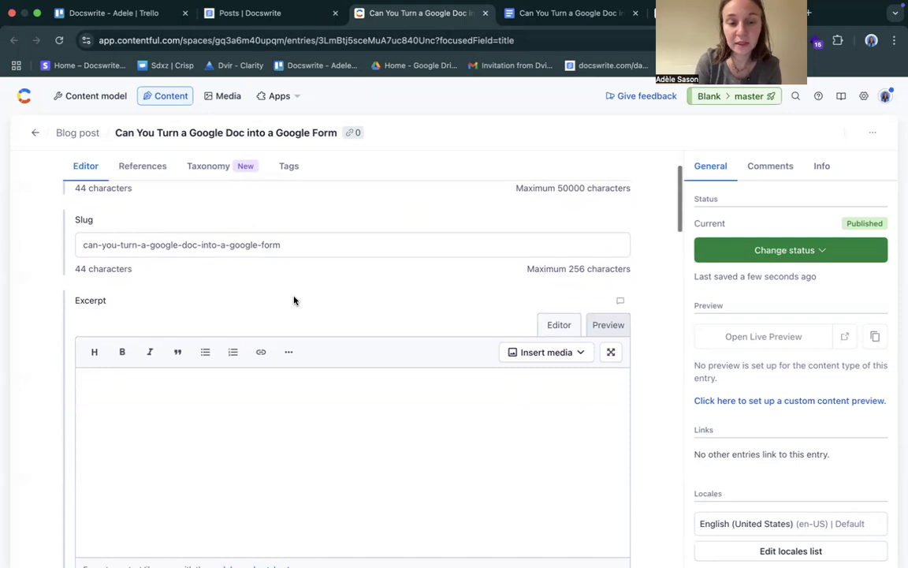
pyautogui.scroll(-5, 293, 300)
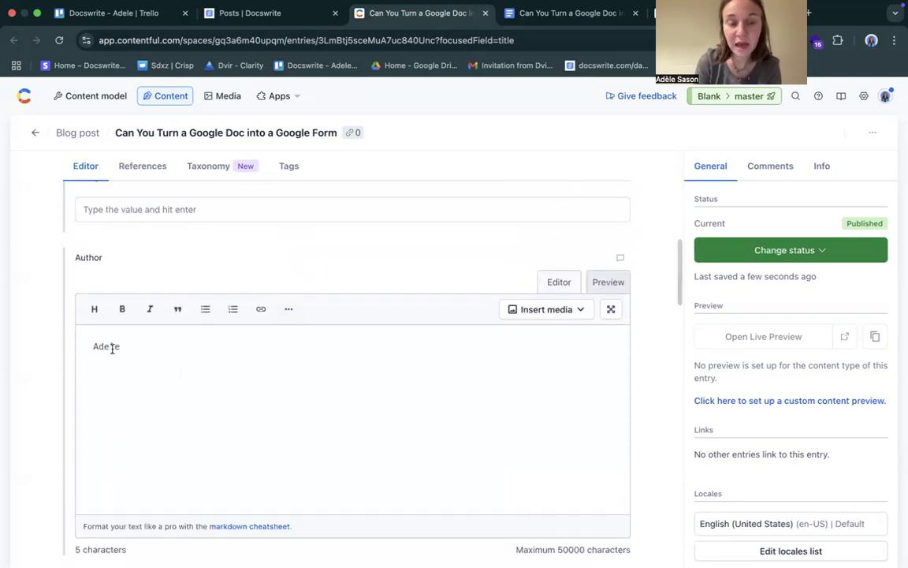
pyautogui.scroll(-1, 174, 331)
pyautogui.click(149, 288)
pyautogui.scroll(-4, 151, 289)
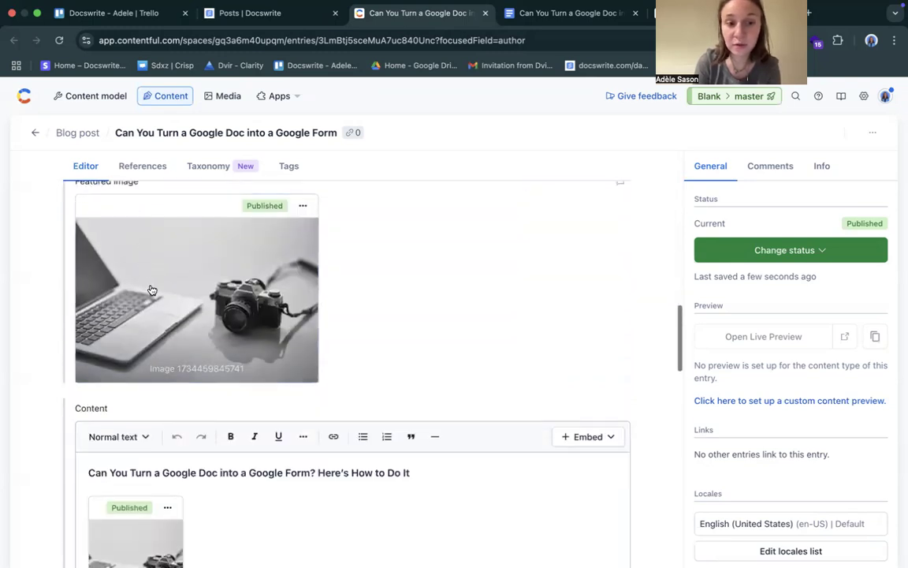
pyautogui.scroll(-3, 245, 413)
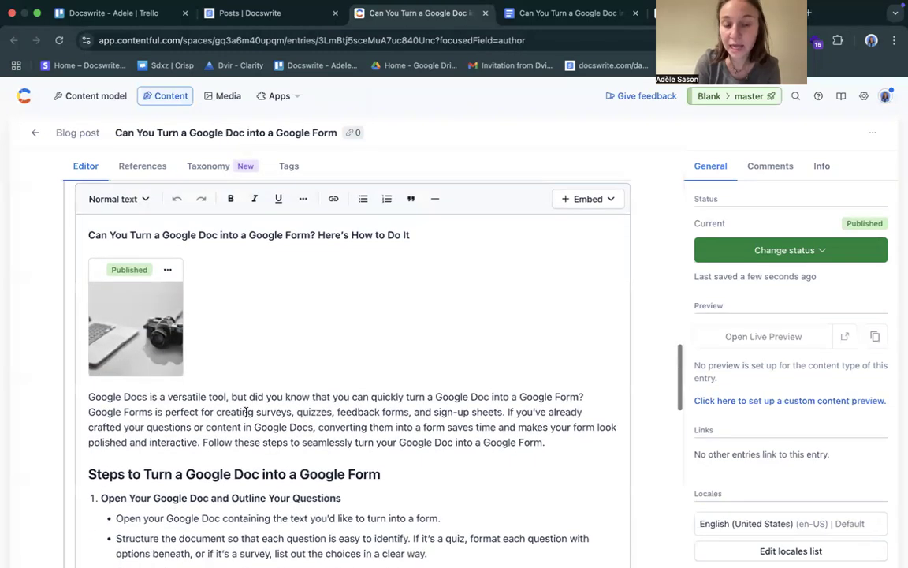
pyautogui.scroll(-6, 246, 412)
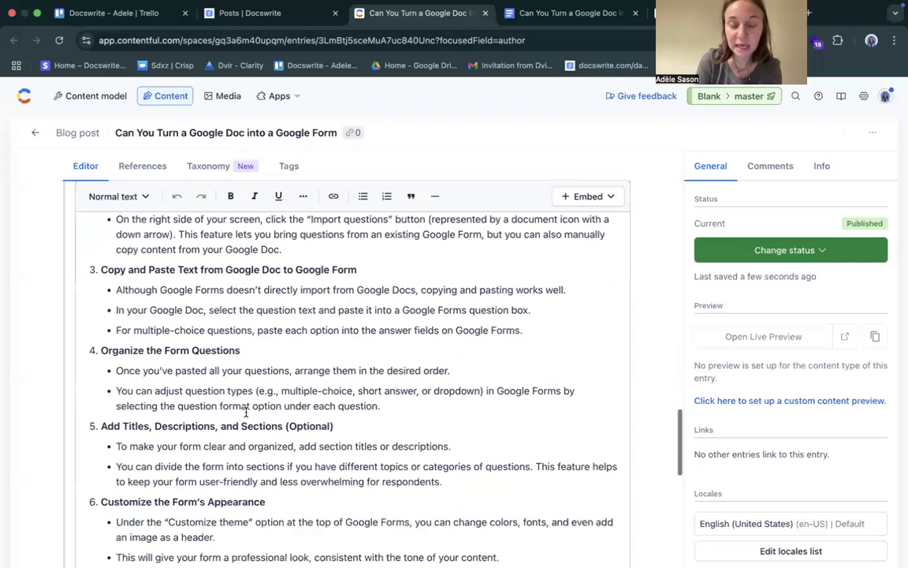
pyautogui.scroll(-4, 246, 412)
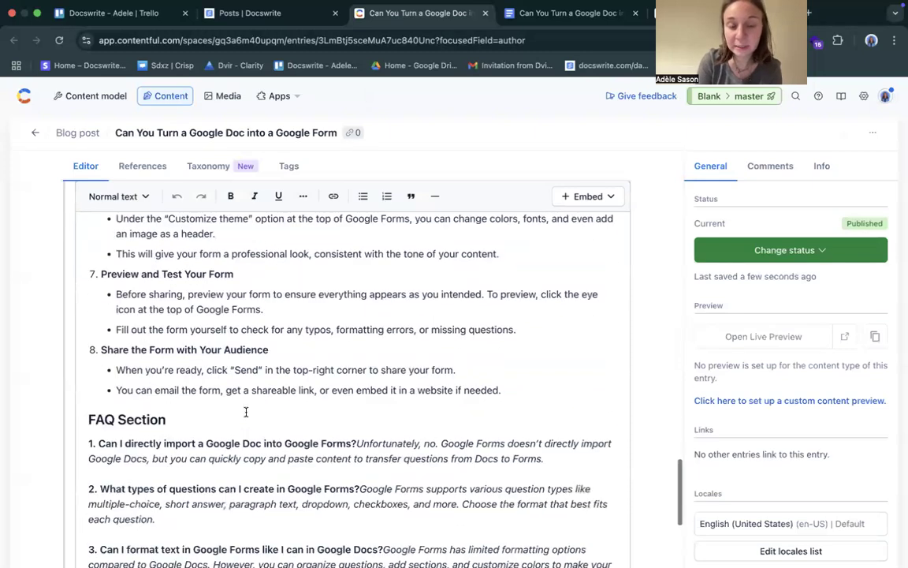
# Check the end of the Contentful entry's FAQ section, and compare the entry's content with the source Google document
pyautogui.scroll(-1, 246, 412)
pyautogui.scroll(-2, 246, 411)
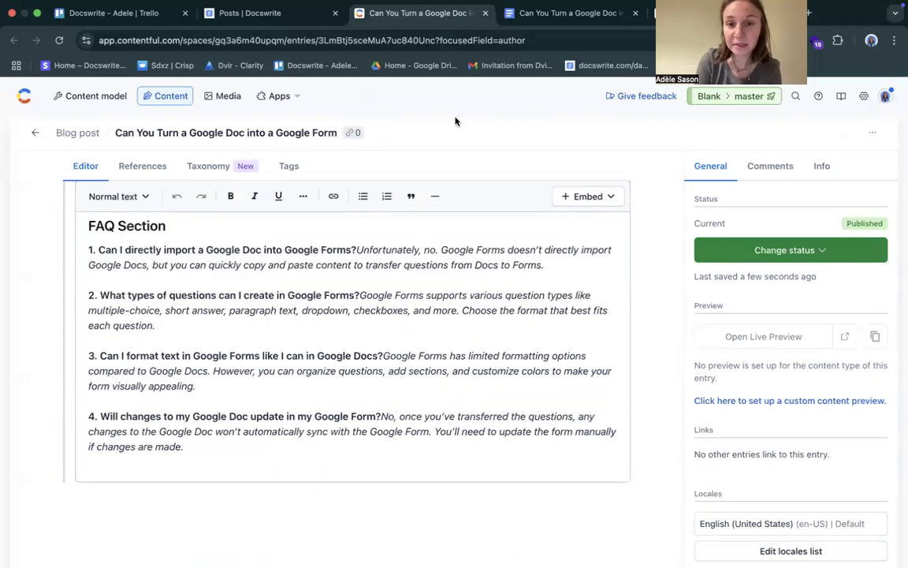
pyautogui.click(552, 13)
pyautogui.scroll(-2, 449, 458)
pyautogui.scroll(-3, 450, 458)
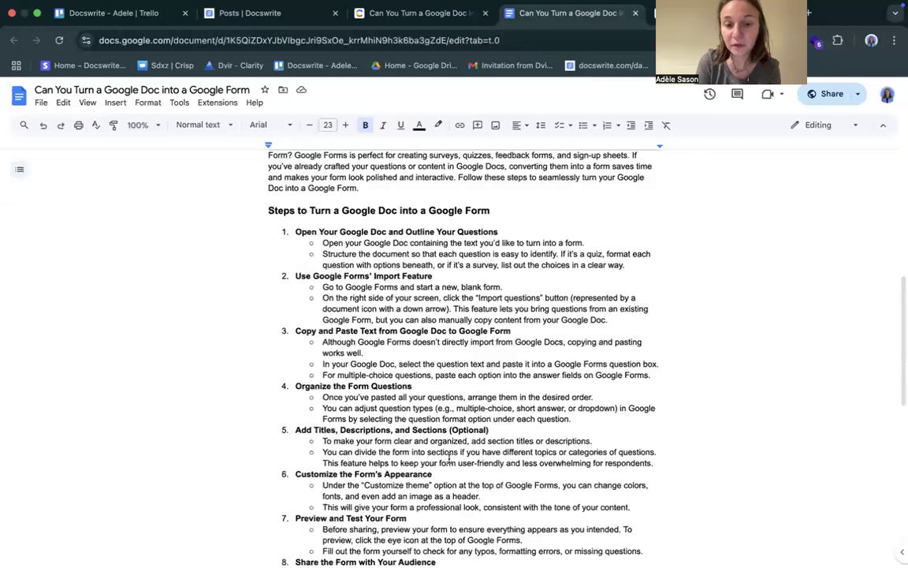
pyautogui.scroll(5, 449, 458)
pyautogui.scroll(-10, 449, 459)
pyautogui.scroll(3, 448, 459)
pyautogui.scroll(8, 448, 459)
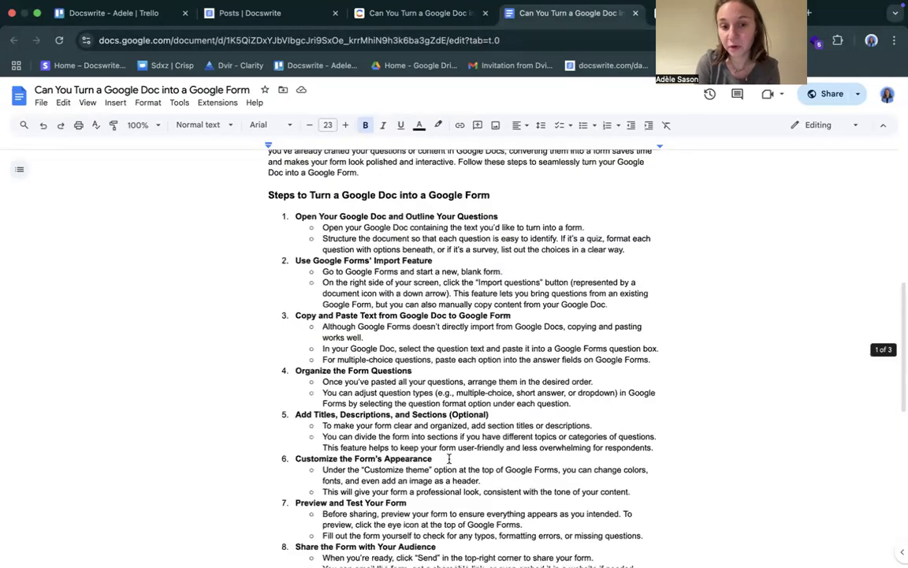
# Review the entry's status-change options in Contentful and the additional actions available for the published post in Docswrite
pyautogui.click(412, 19)
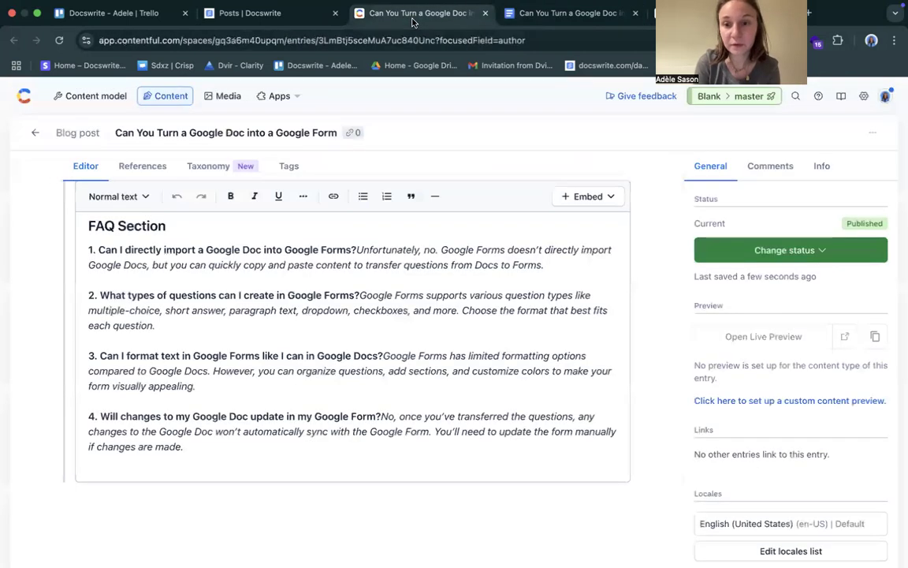
pyautogui.click(792, 255)
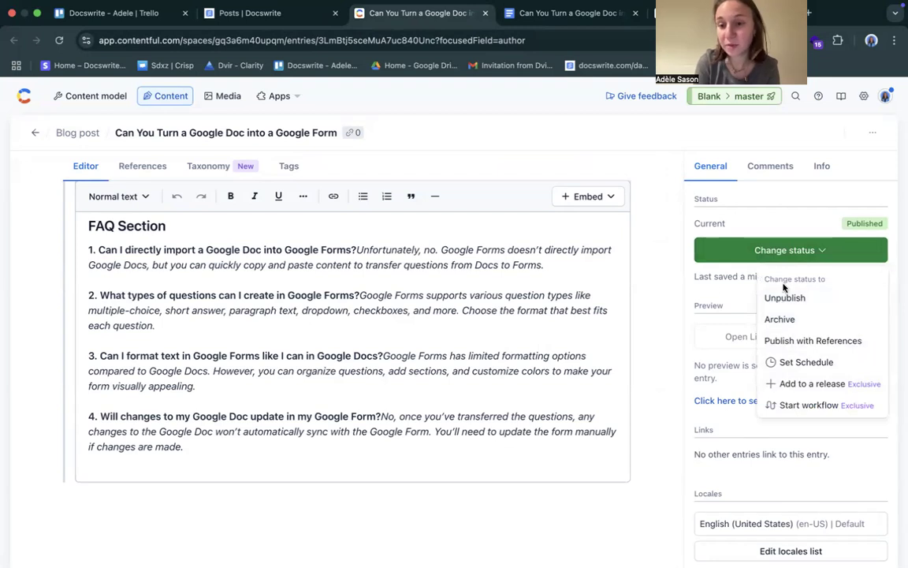
pyautogui.click(656, 202)
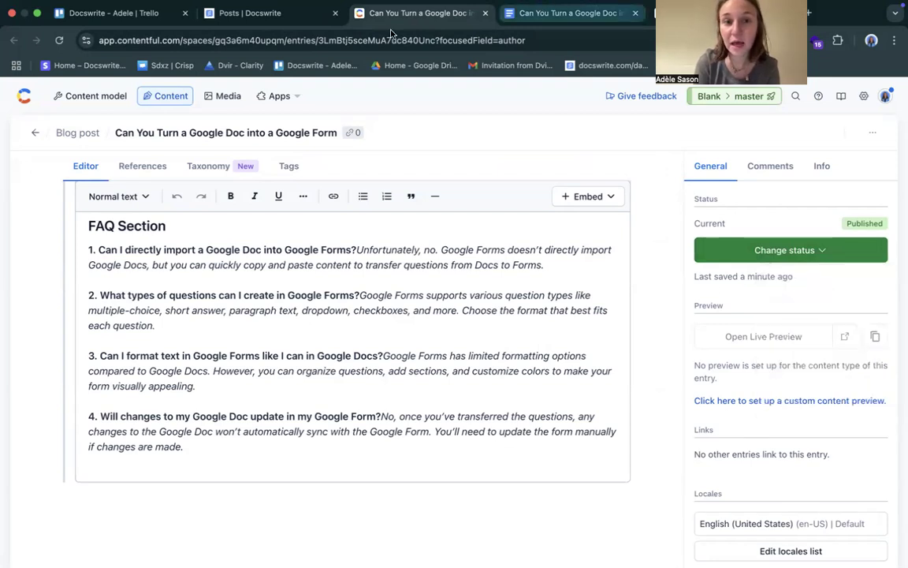
pyautogui.click(262, 16)
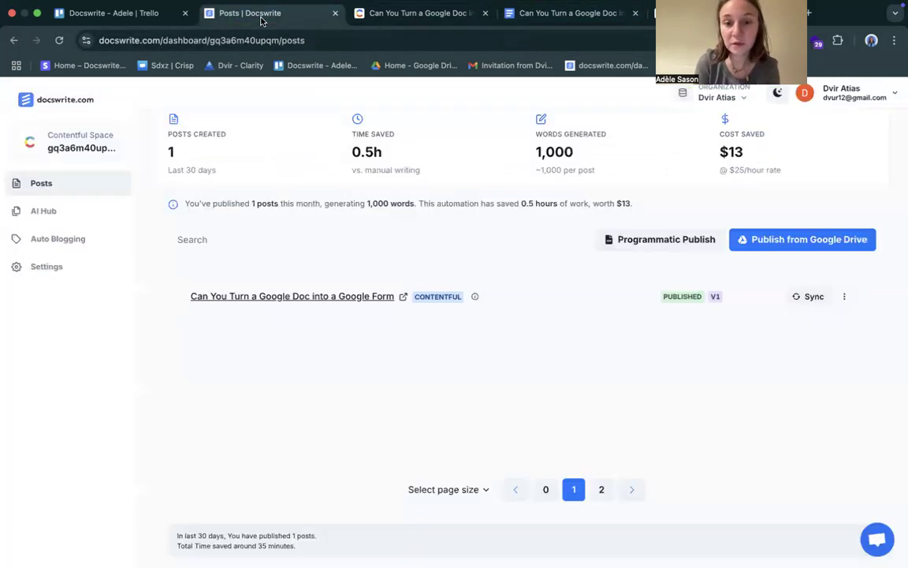
pyautogui.click(846, 298)
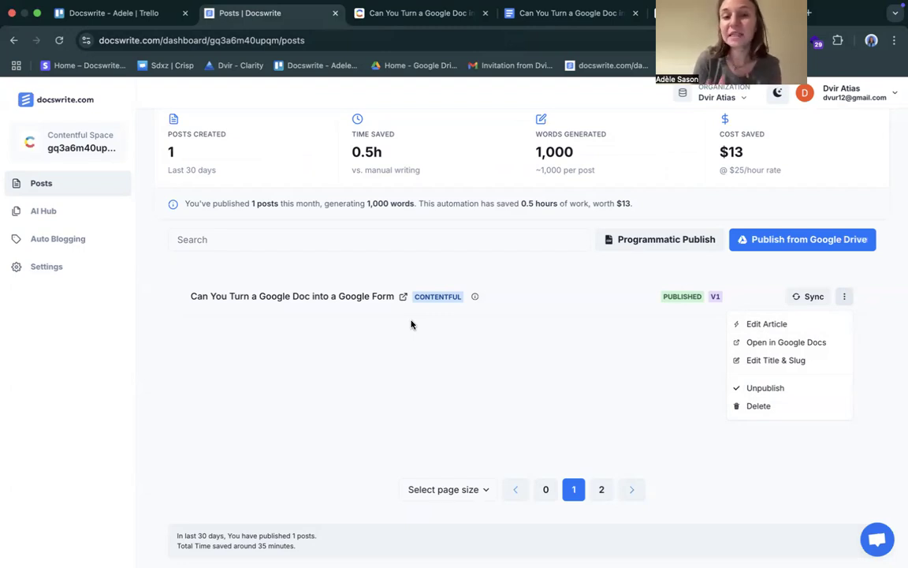
# Select the Google Docs "Can You Turn a Google Doc into a Google Form" and "How to Convert Your Google Docs to Google Form" for bulk publishing
pyautogui.click(763, 248)
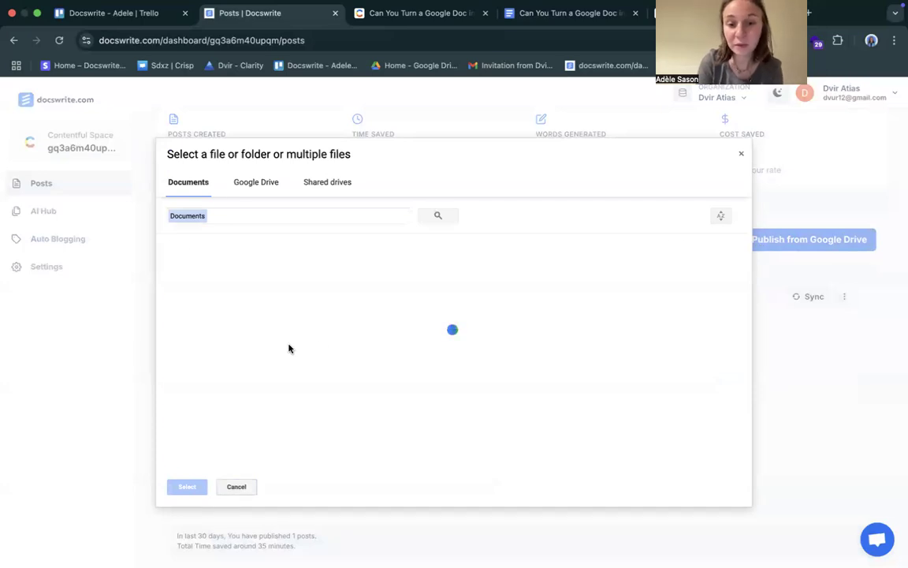
pyautogui.scroll(-1, 289, 348)
pyautogui.scroll(-1, 289, 347)
pyautogui.click(166, 317)
pyautogui.click(174, 345)
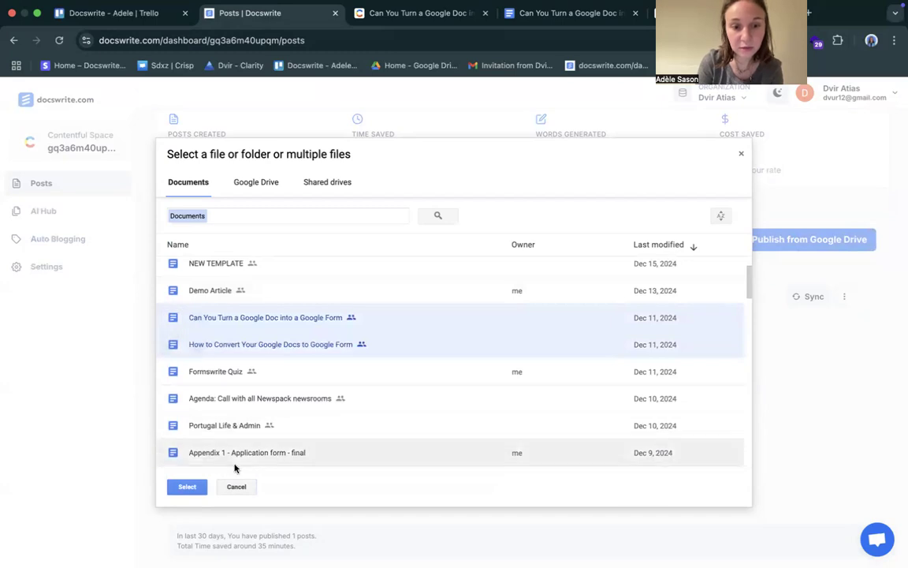
pyautogui.click(187, 488)
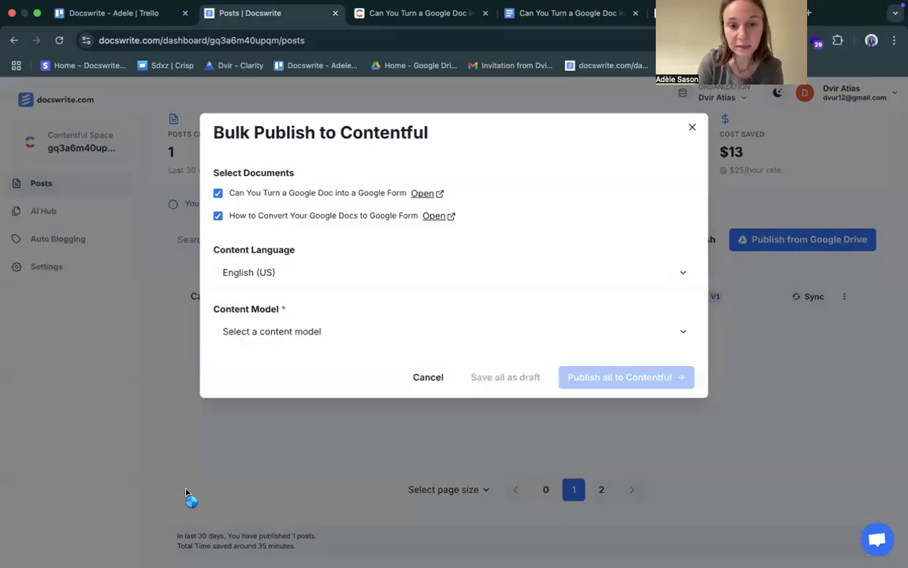
# Choose the Blog post content model for the bulk publish and review its field mappings, leaving Title unmapped
pyautogui.click(290, 332)
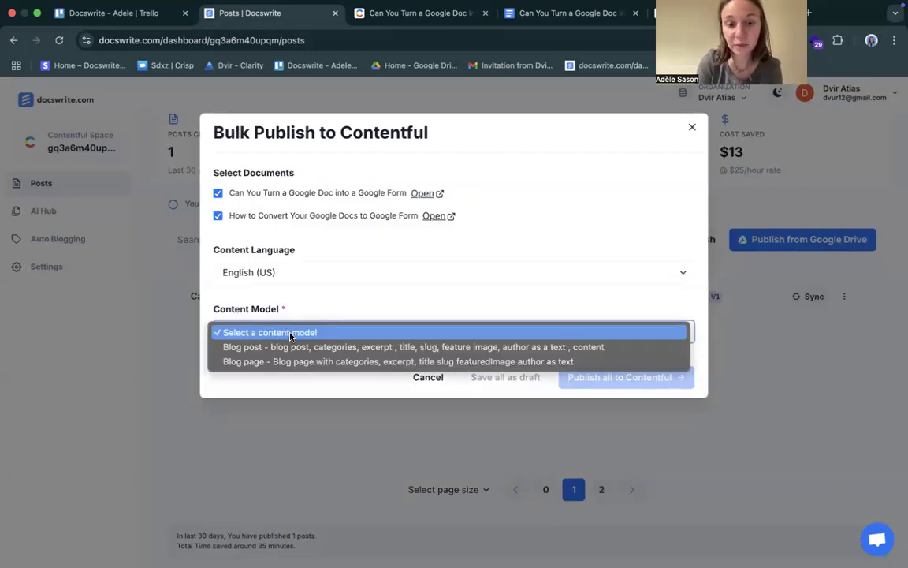
pyautogui.click(285, 347)
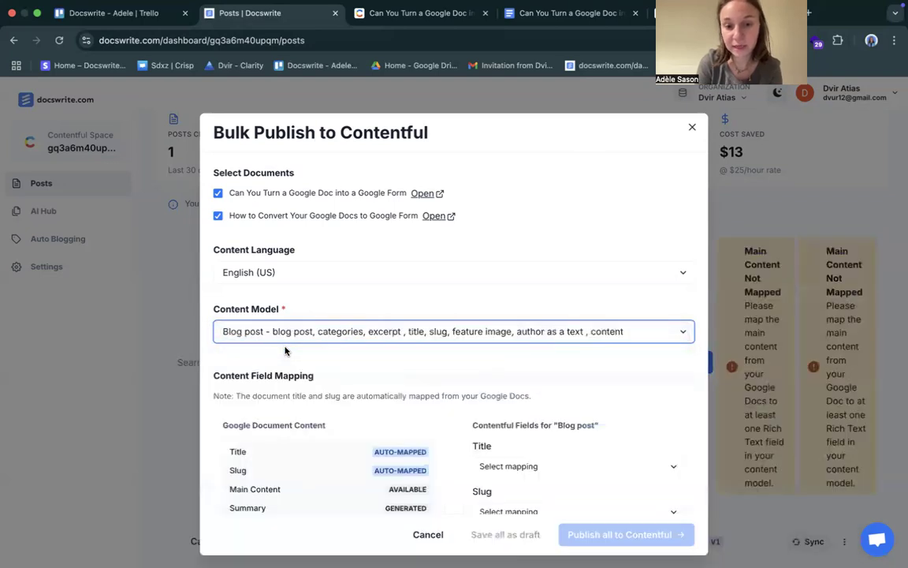
pyautogui.scroll(-4, 471, 423)
pyautogui.scroll(4, 472, 423)
pyautogui.scroll(-2, 471, 423)
pyautogui.scroll(-4, 471, 423)
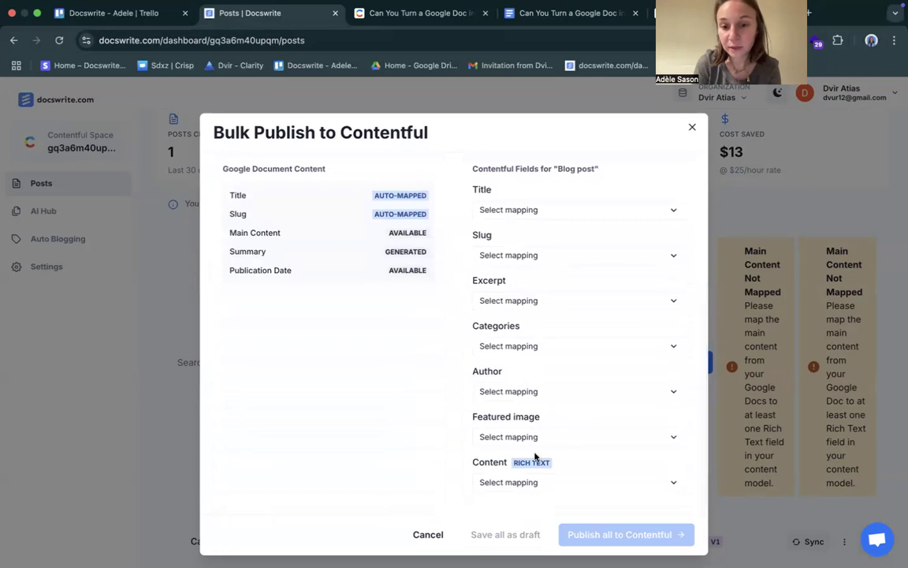
pyautogui.scroll(6, 530, 213)
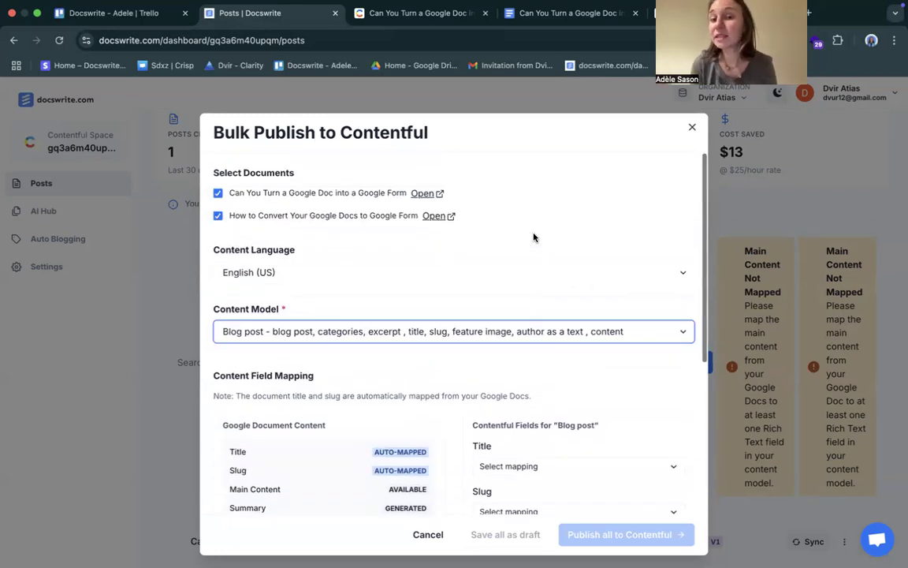
pyautogui.scroll(-5, 533, 238)
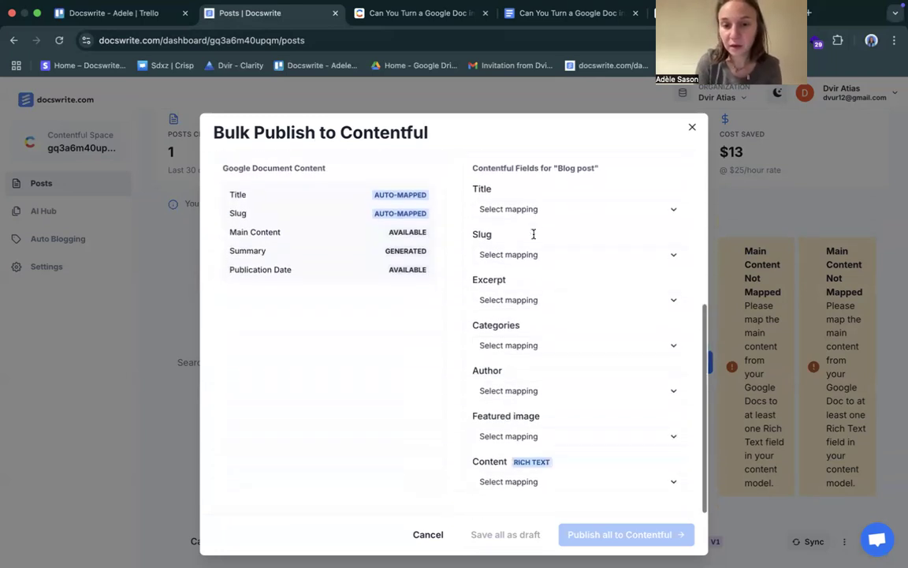
pyautogui.click(526, 213)
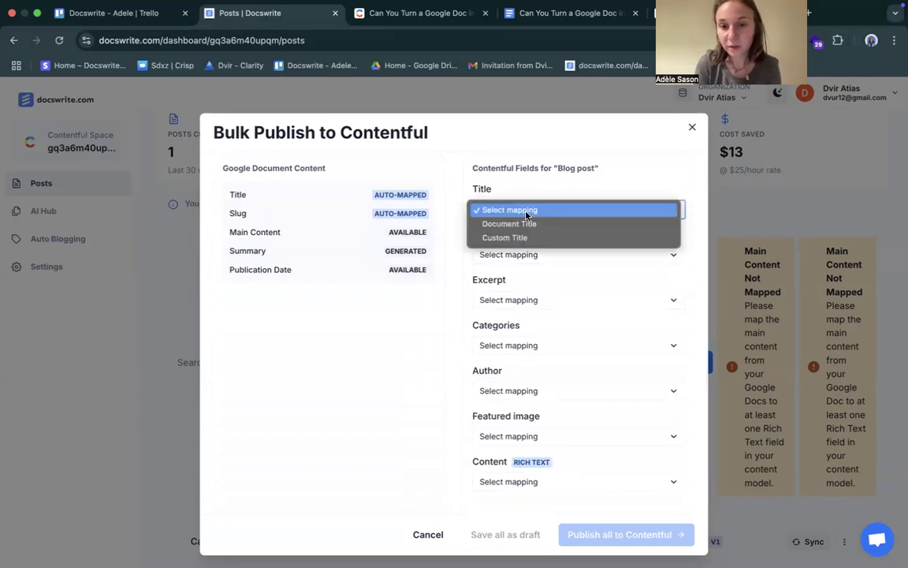
pyautogui.click(527, 212)
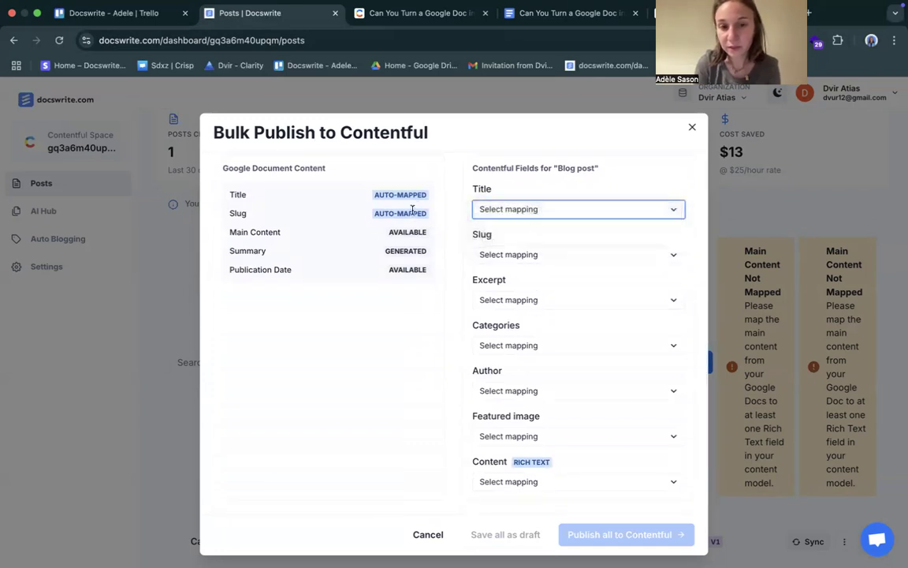
# Map the Author field to Custom Text and enter the author's name
pyautogui.click(578, 391)
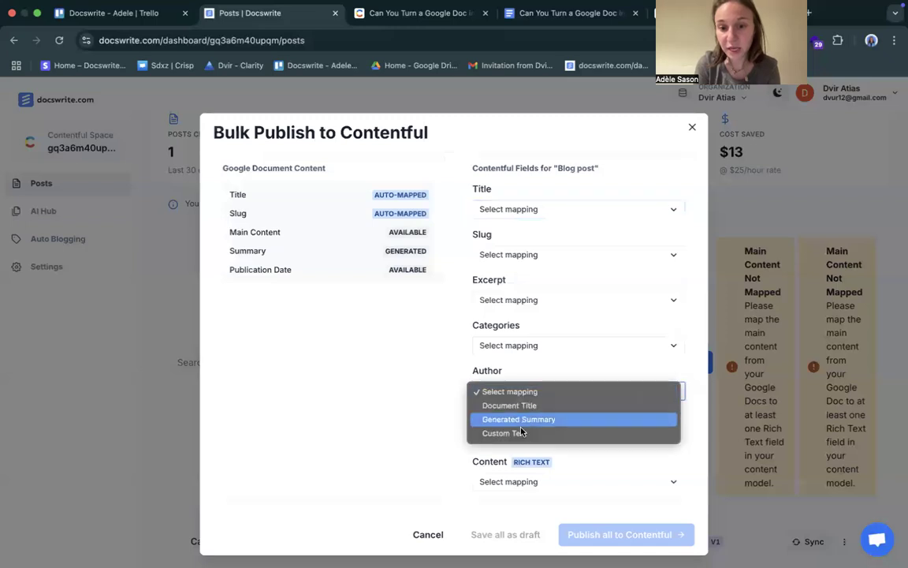
pyautogui.click(517, 434)
pyautogui.click(496, 412)
pyautogui.write('Adele')
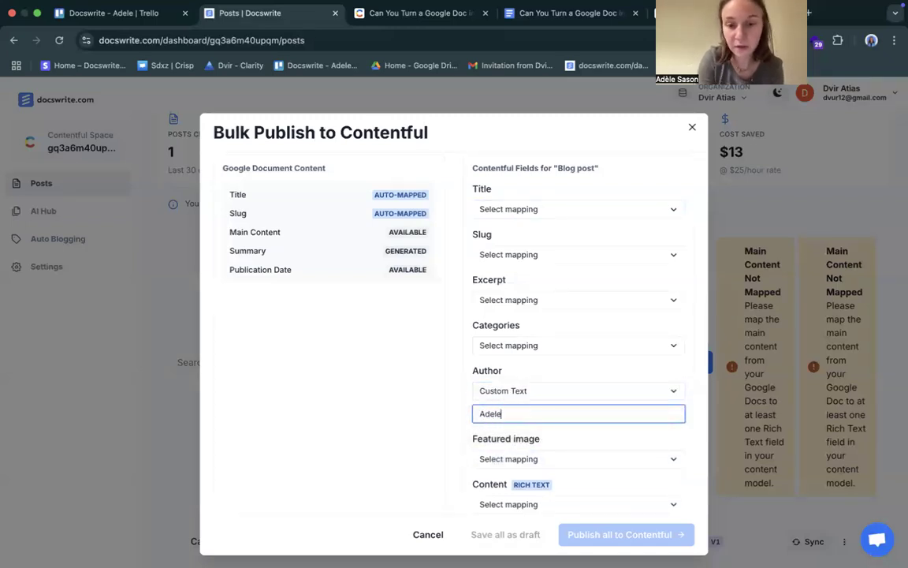
# Map Featured image to "Select First Image as Featured Image" and Content to "Main Content" for the bulk publish
pyautogui.click(533, 458)
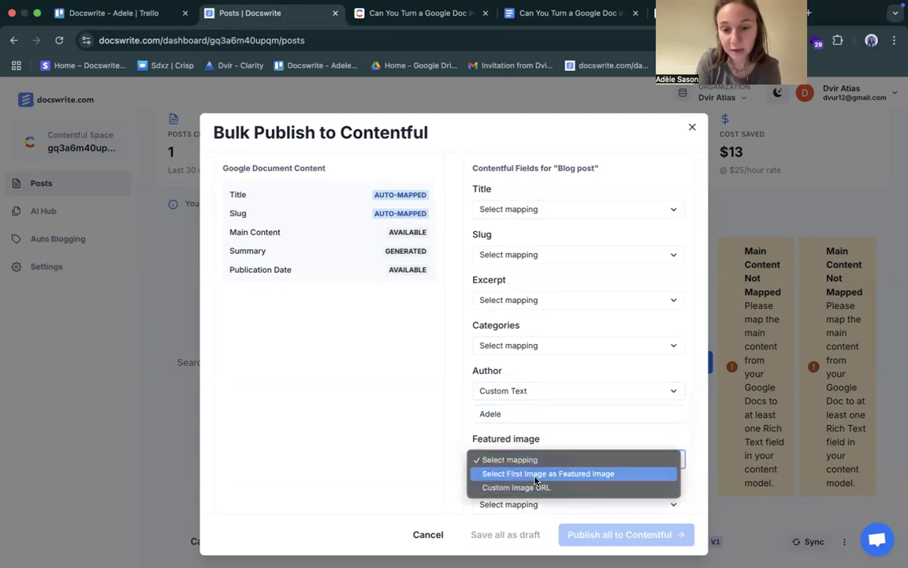
pyautogui.click(544, 473)
pyautogui.click(519, 505)
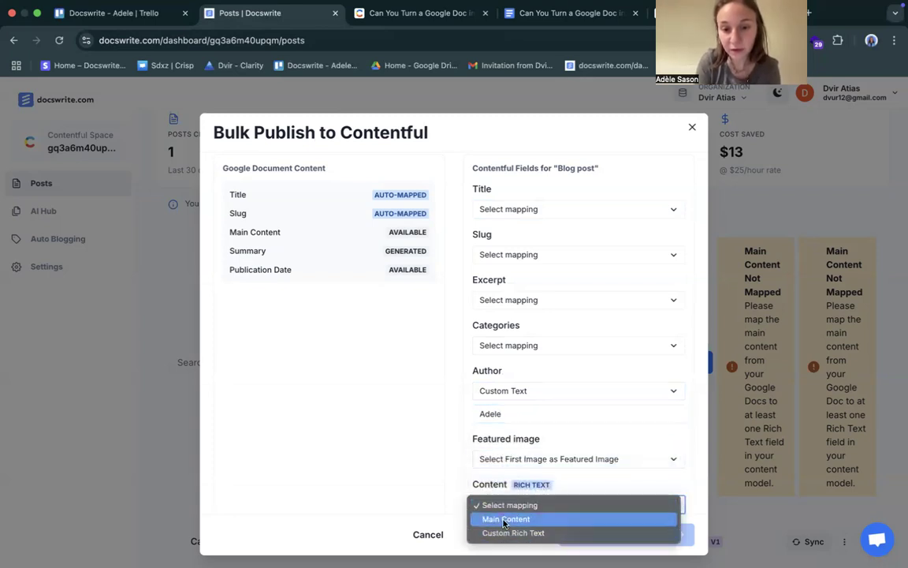
pyautogui.click(492, 517)
pyautogui.scroll(-1, 543, 335)
# Publish both selected documents to Contentful and follow their publishing progress
pyautogui.click(629, 536)
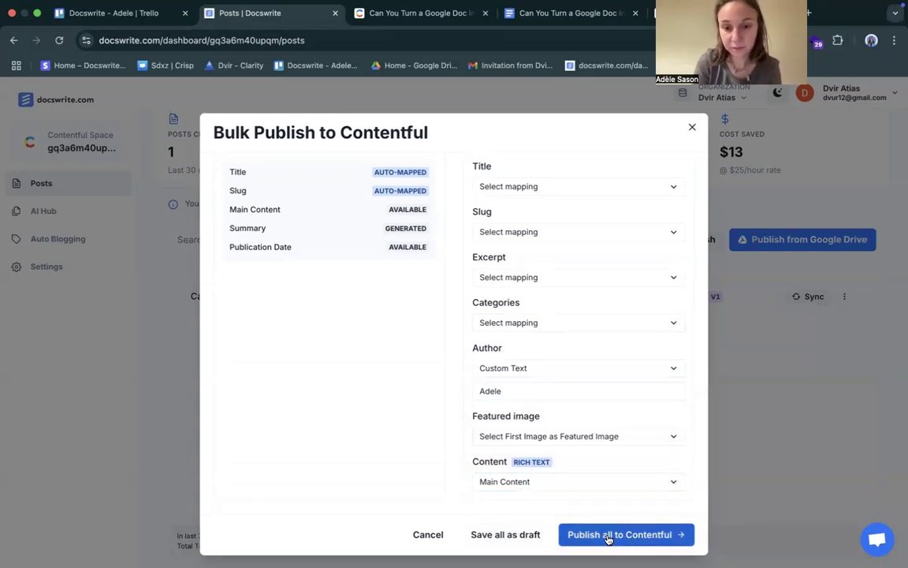
pyautogui.click(608, 539)
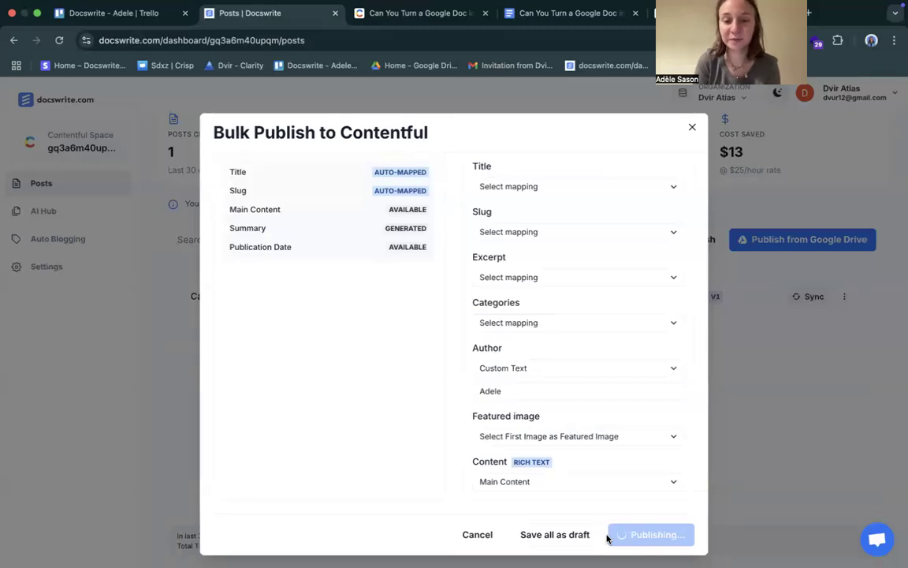
pyautogui.scroll(7, 544, 315)
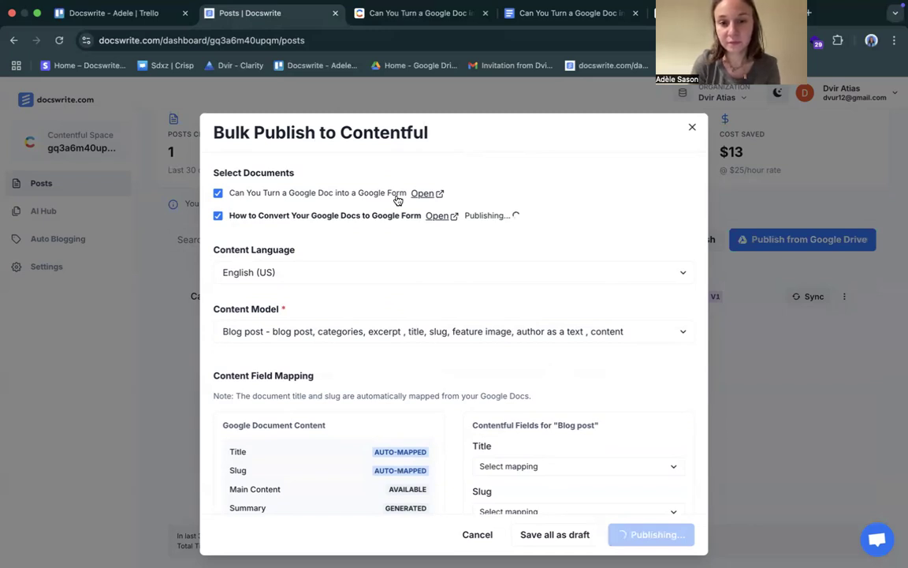
pyautogui.scroll(-5, 444, 286)
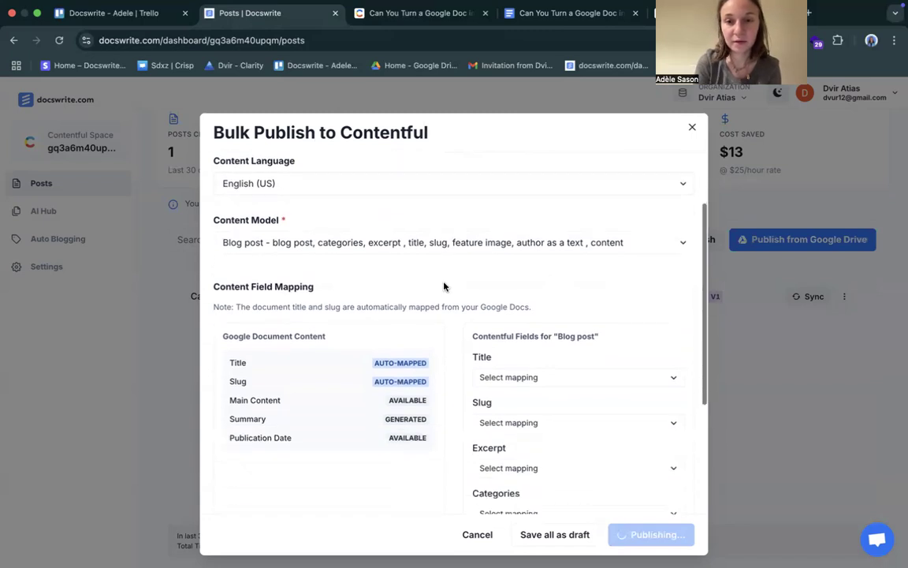
pyautogui.scroll(5, 444, 287)
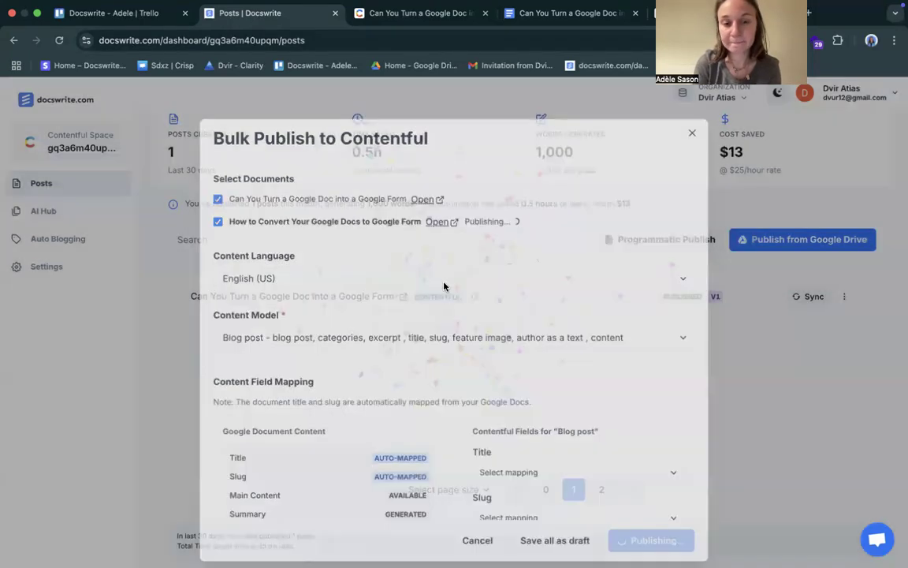
pyautogui.scroll(-1, 484, 359)
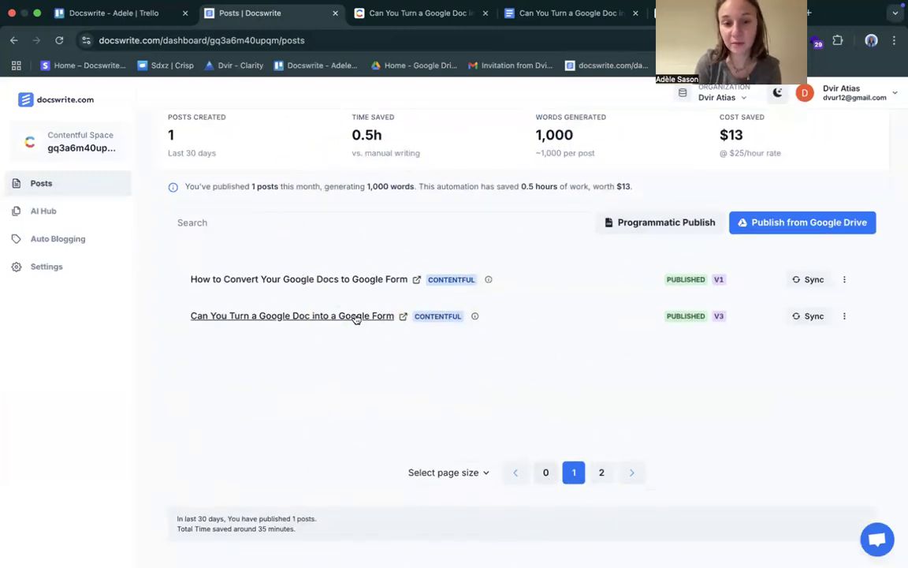
# Open the Contentful entry for "How to Convert Your Google Docs to Google Form", dismissing the introductory dialog, and examine its fields and featured image
pyautogui.click(358, 285)
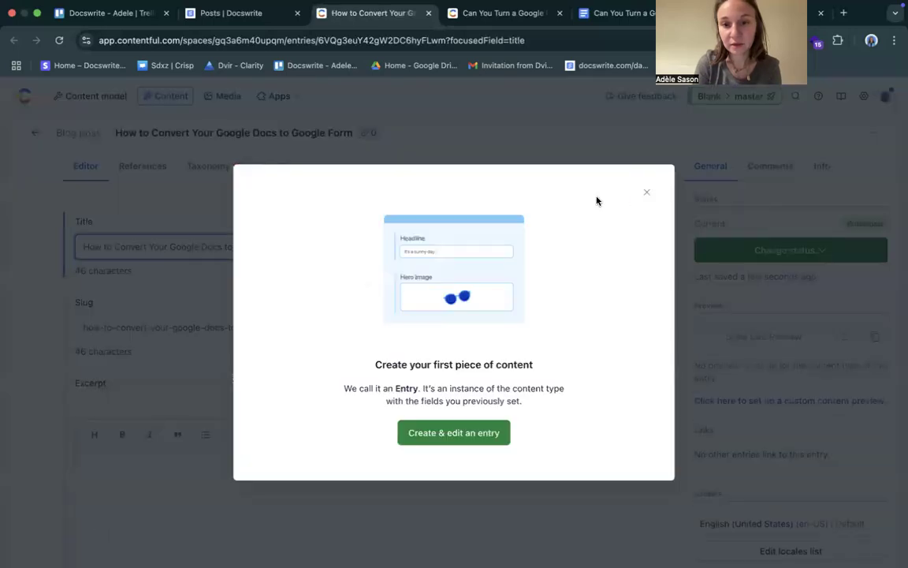
pyautogui.click(647, 193)
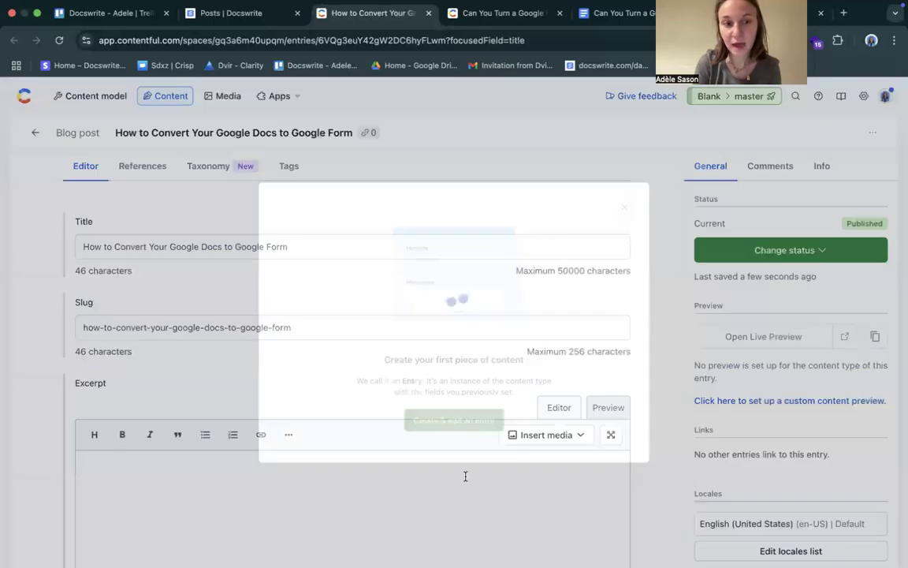
pyautogui.scroll(-1, 464, 476)
pyautogui.scroll(-10, 261, 363)
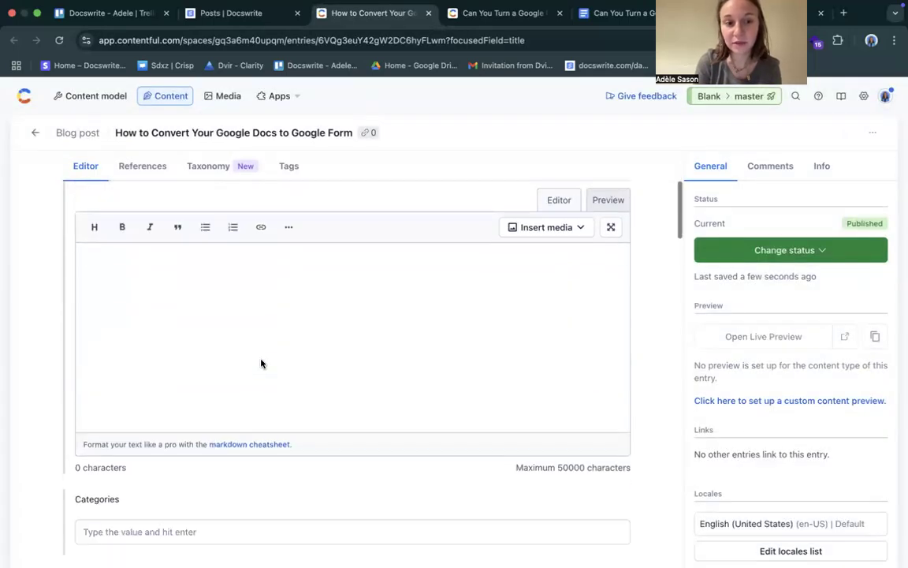
pyautogui.scroll(-7, 262, 362)
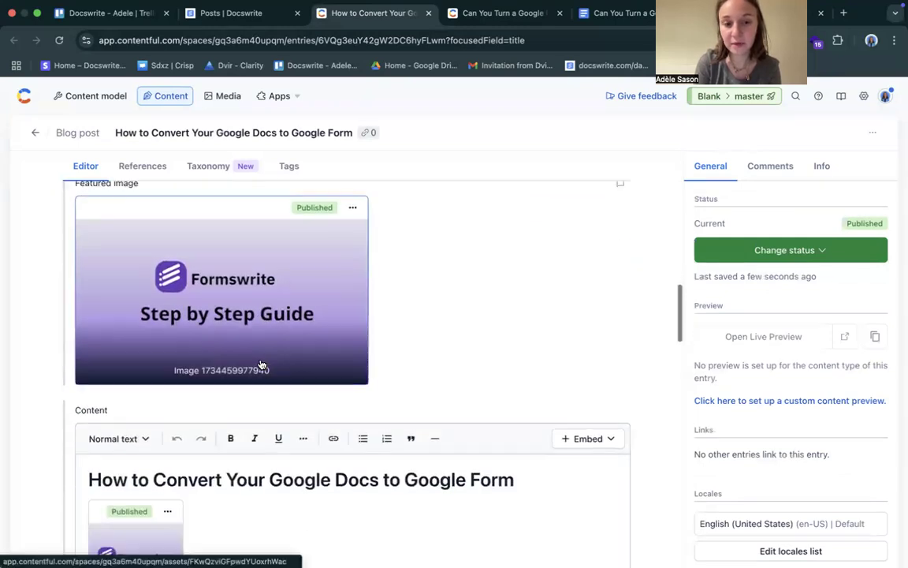
pyautogui.scroll(-7, 324, 302)
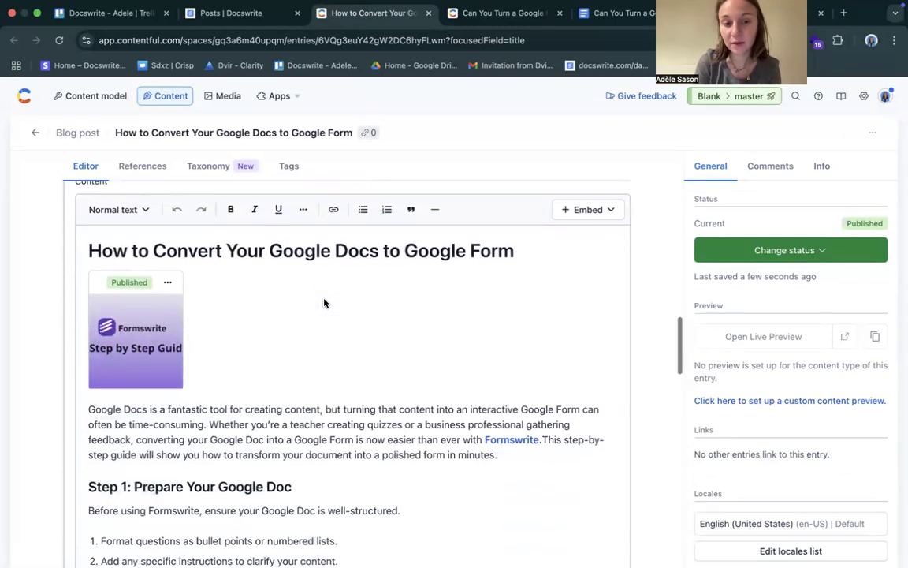
# Examine the entry's body text, links and embedded images from Step 1 down to the FAQs, and return to its title
pyautogui.scroll(-2, 324, 299)
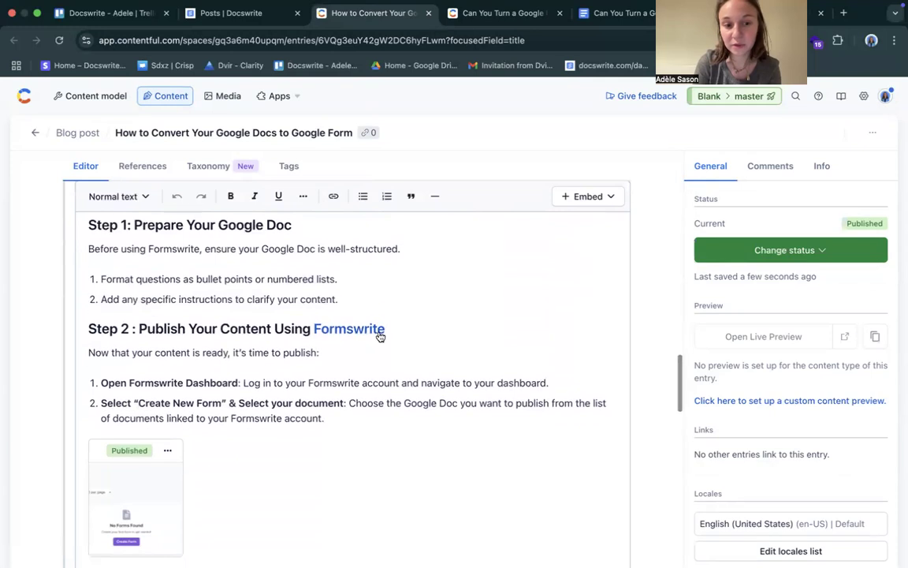
pyautogui.scroll(-11, 377, 333)
pyautogui.scroll(2, 379, 335)
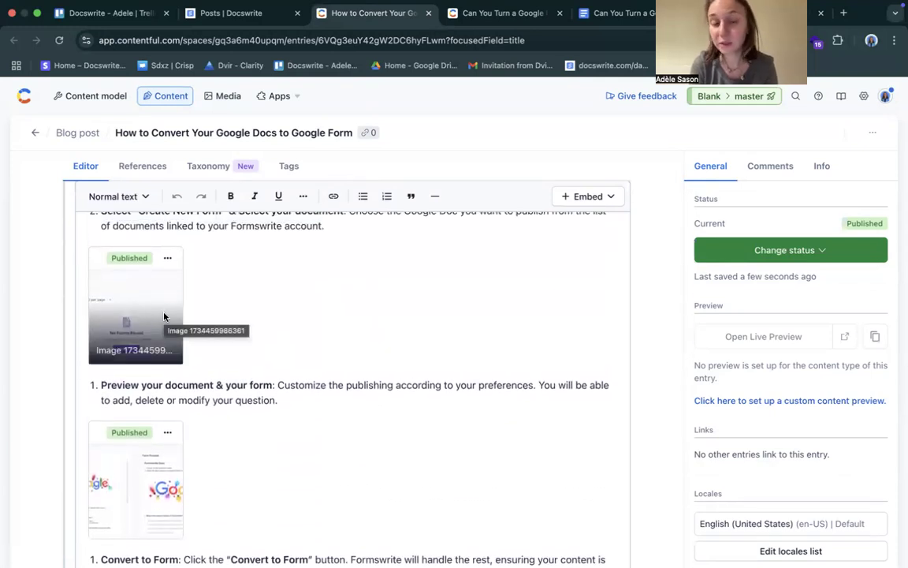
pyautogui.scroll(-4, 232, 375)
pyautogui.scroll(-9, 232, 376)
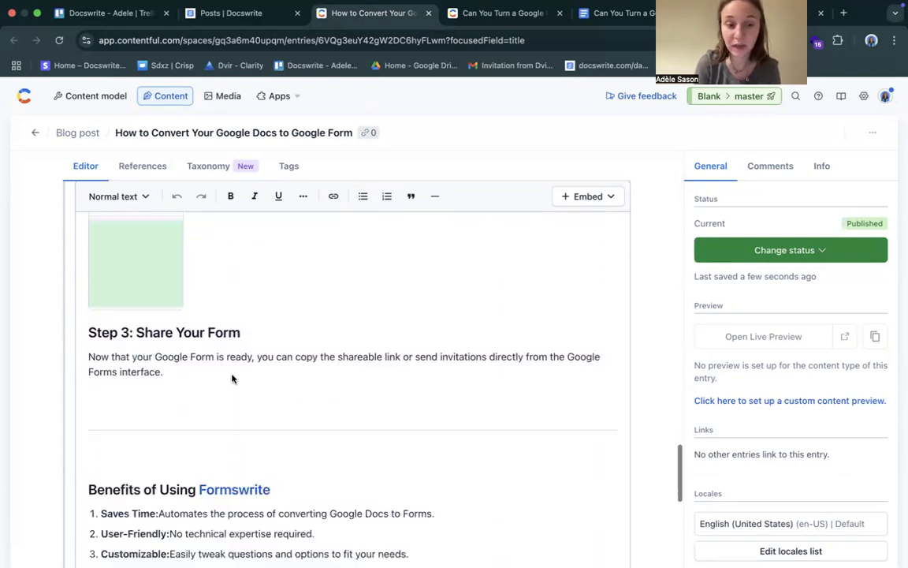
pyautogui.scroll(2, 232, 375)
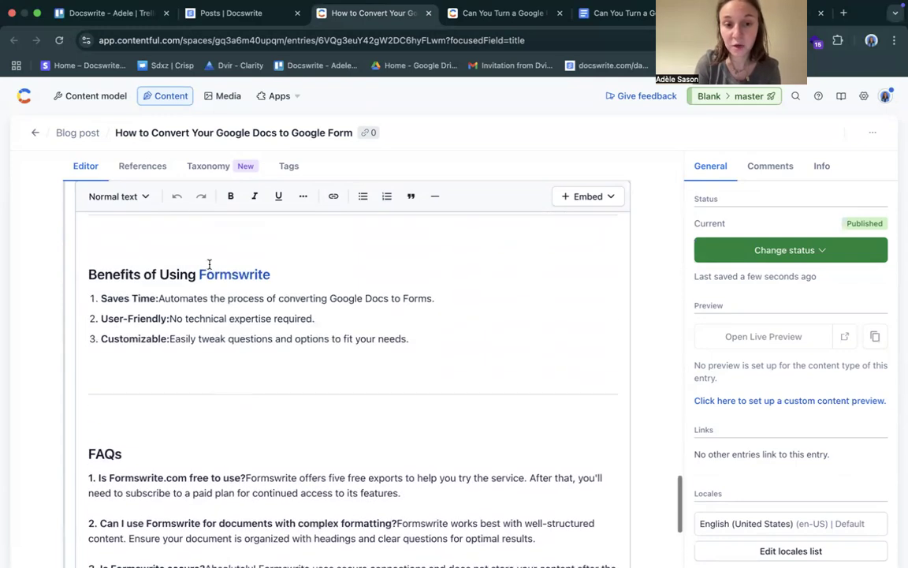
pyautogui.scroll(-5, 278, 295)
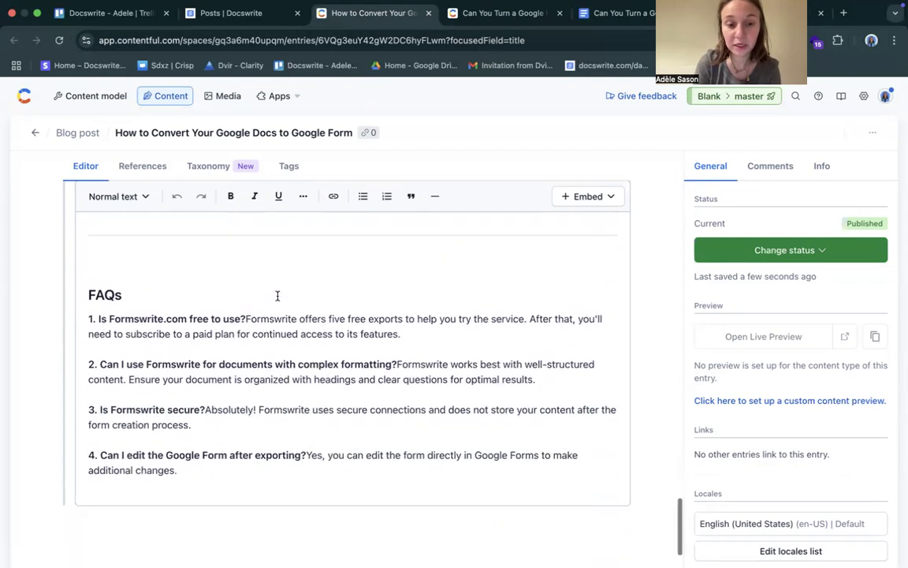
pyautogui.scroll(20, 277, 295)
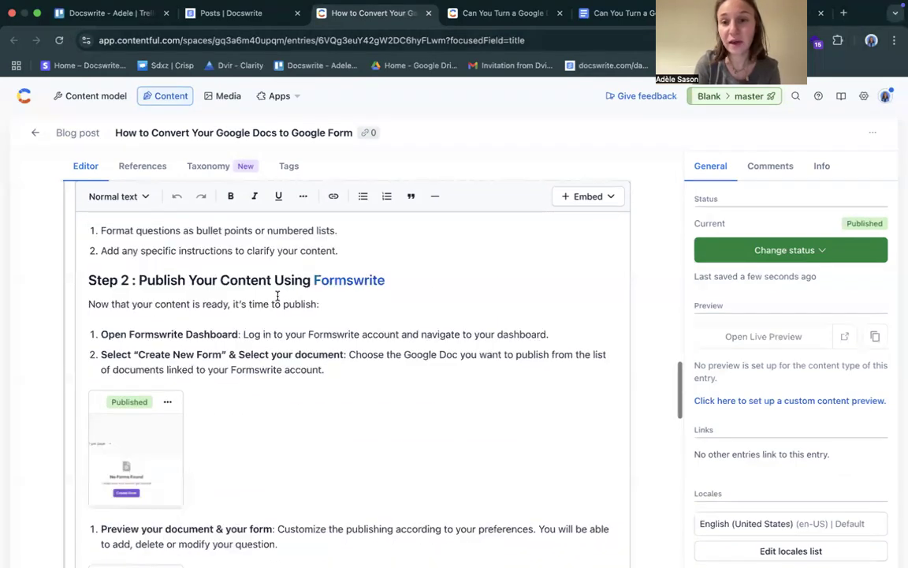
pyautogui.scroll(5, 415, 420)
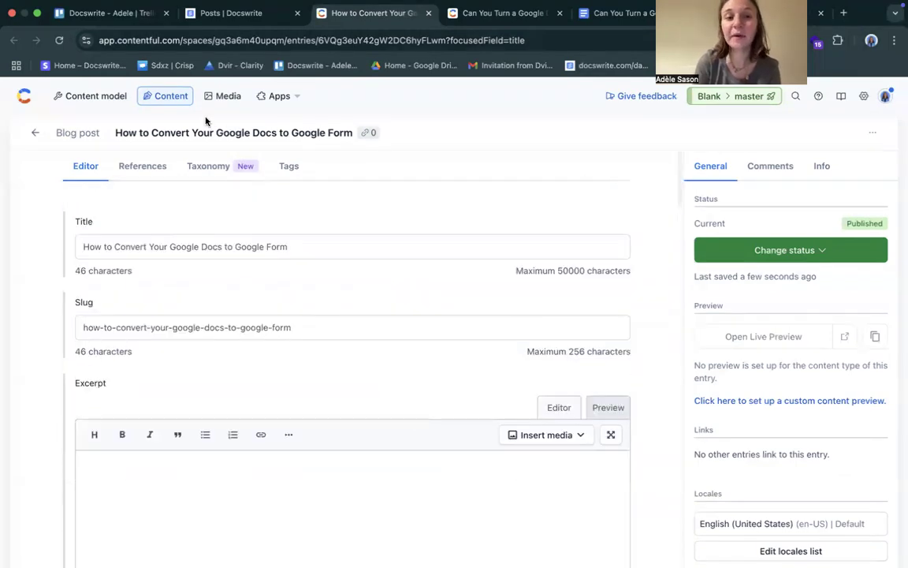